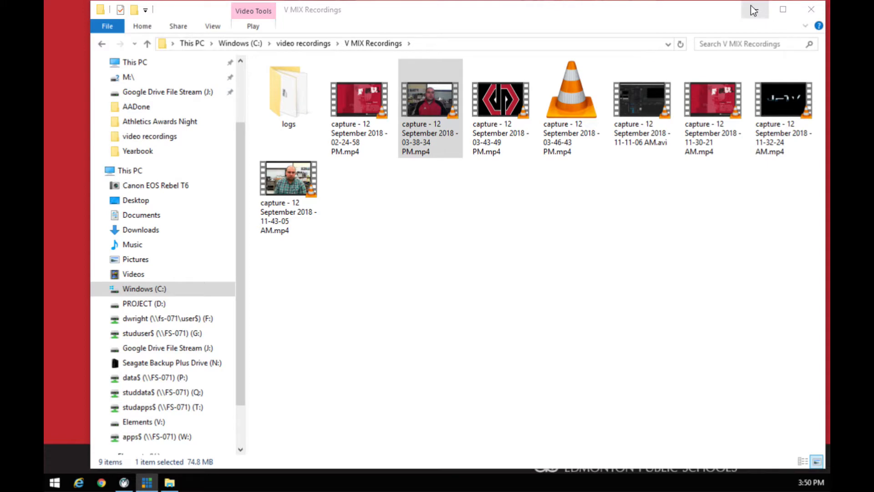
Step: Close the V MIX Recordings window and open the 100CANON photo folder on the Canon EOS Rebel T6's SD card
left_click(808, 11)
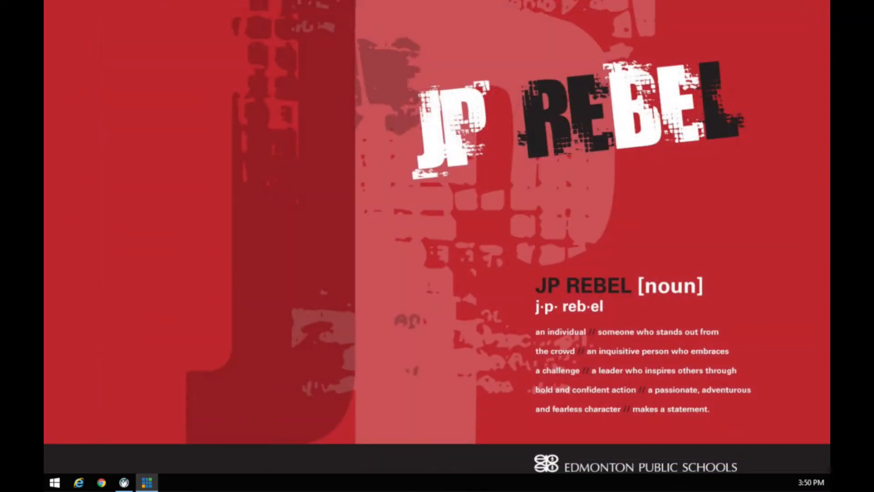
left_click(58, 485)
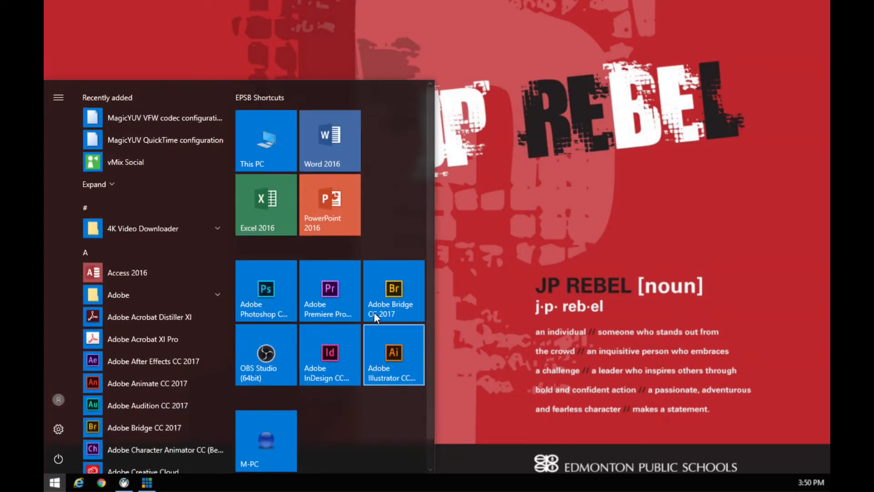
left_click(266, 135)
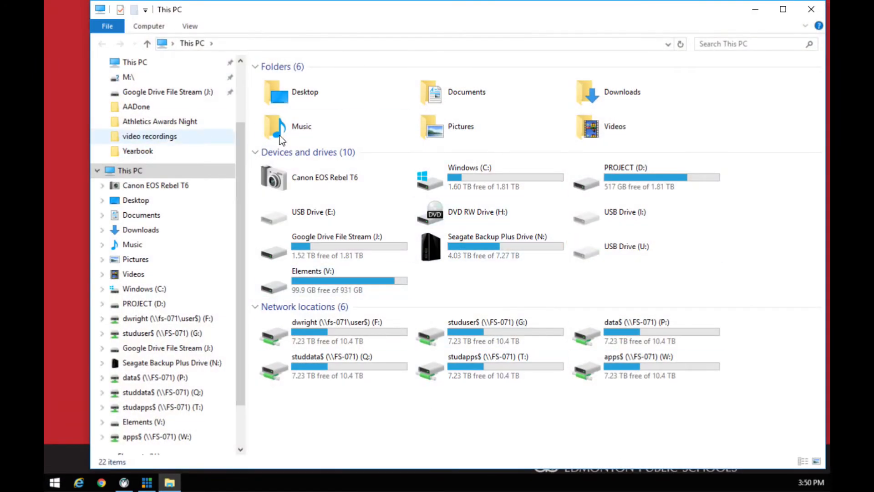
double_click(323, 181)
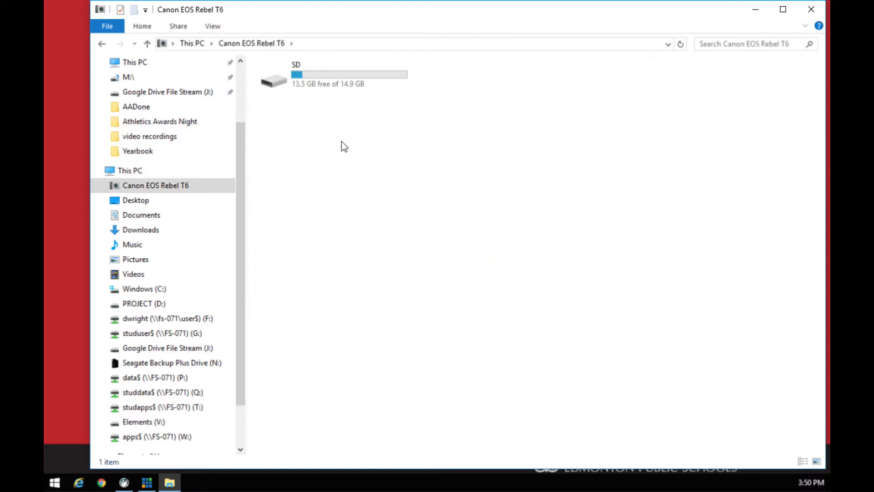
double_click(303, 79)
double_click(305, 82)
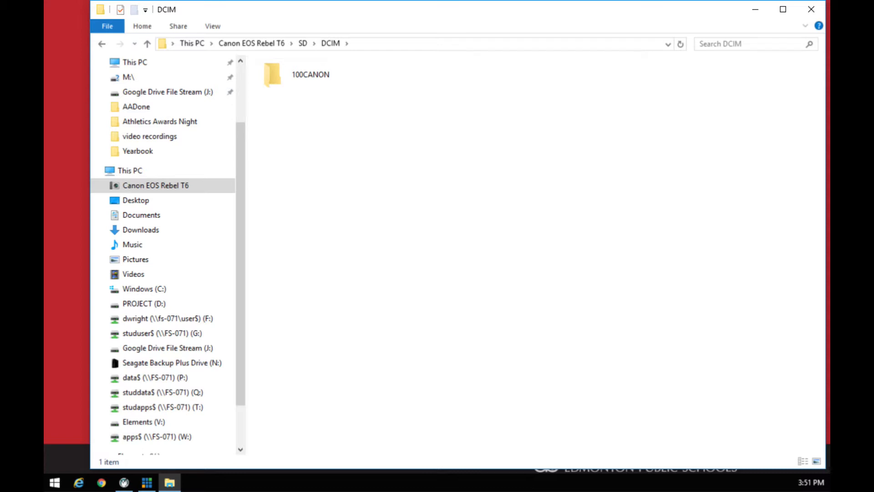
double_click(273, 74)
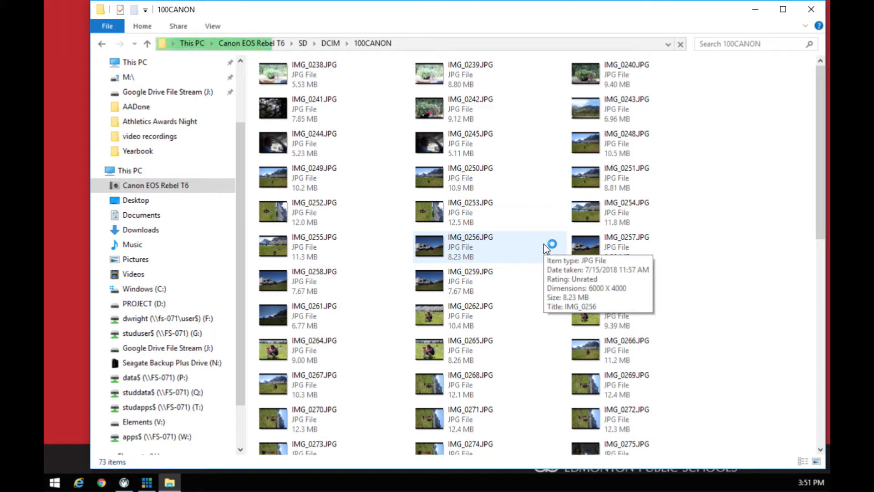
Step: Copy all the photos in the 100CANON folder and open the personal network drive (F:)
scroll(383, 273, "down", 15)
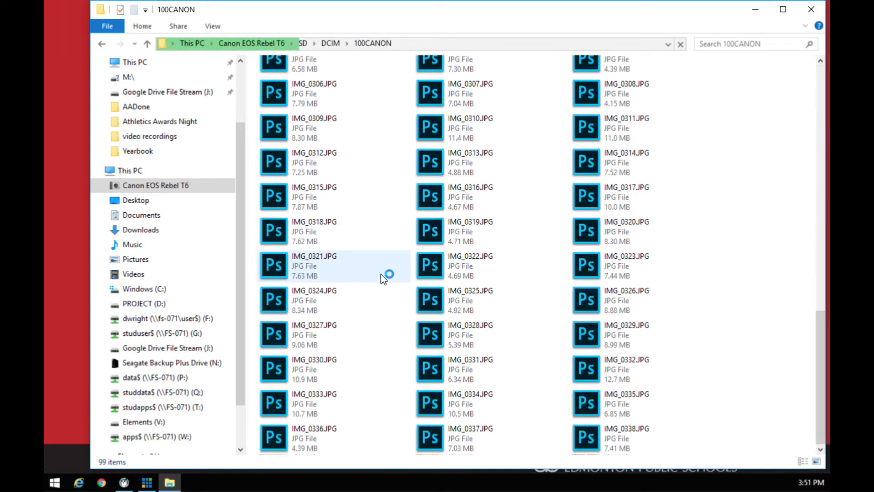
scroll(385, 282, "down", 5)
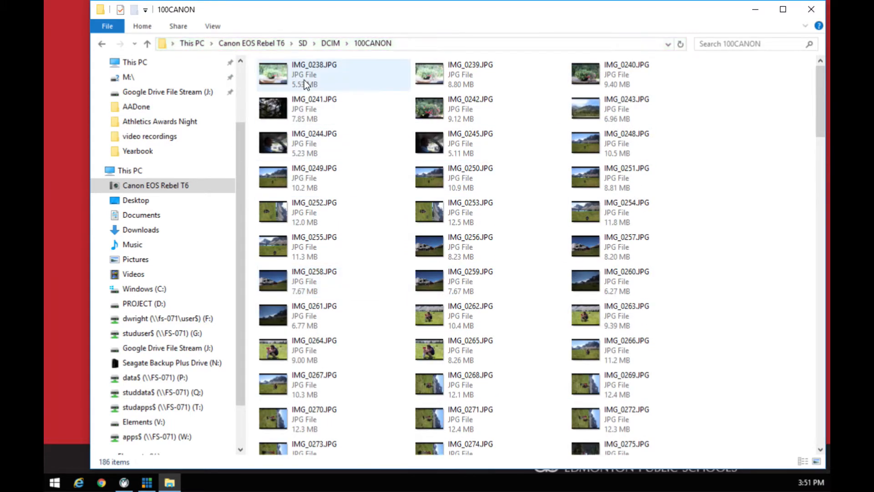
left_click(276, 76)
left_click_drag(821, 103, 828, 409)
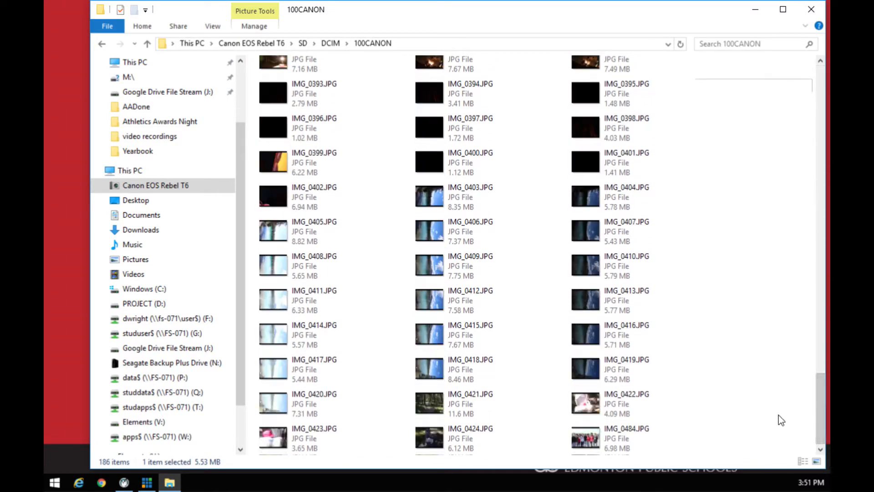
left_click(593, 442)
key("ctrl+a")
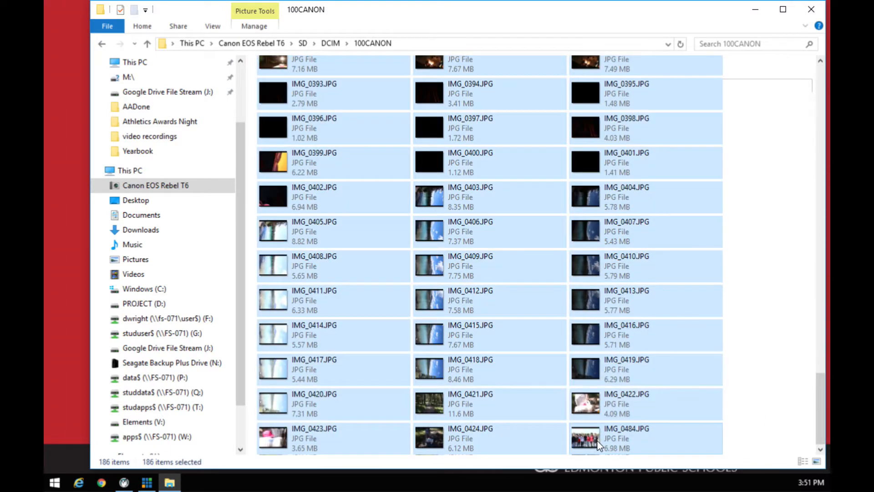
right_click(598, 443)
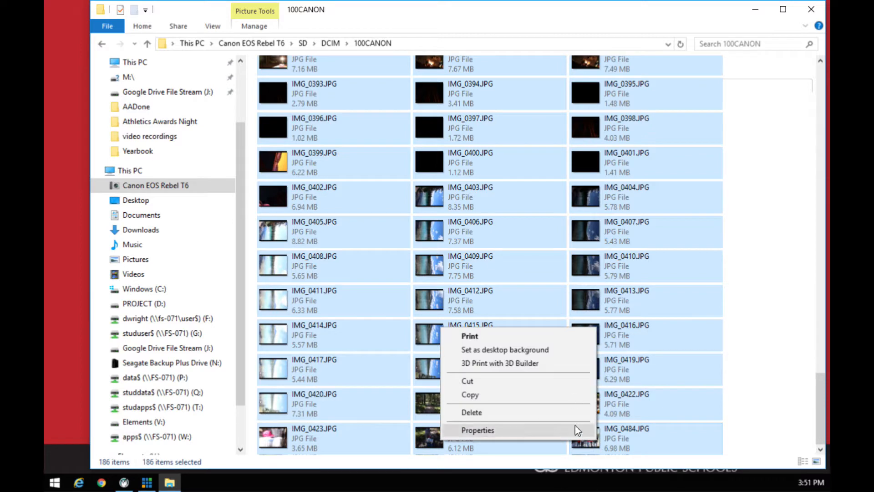
left_click(521, 399)
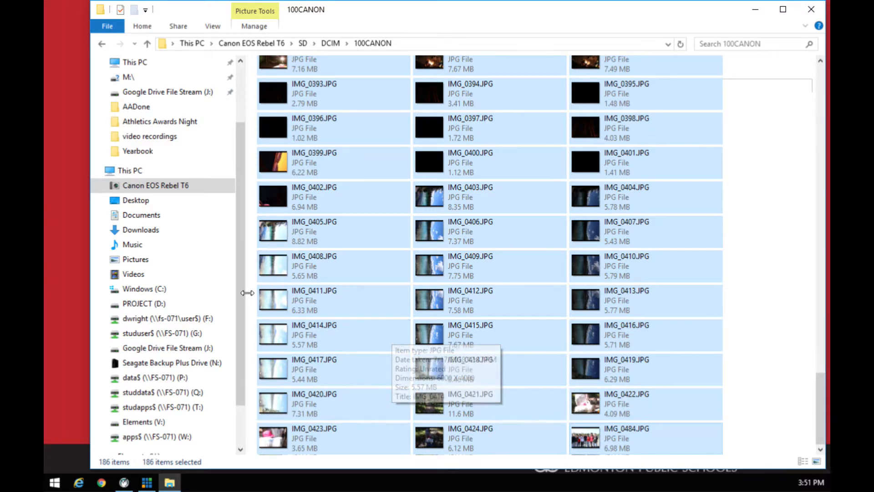
left_click(157, 319)
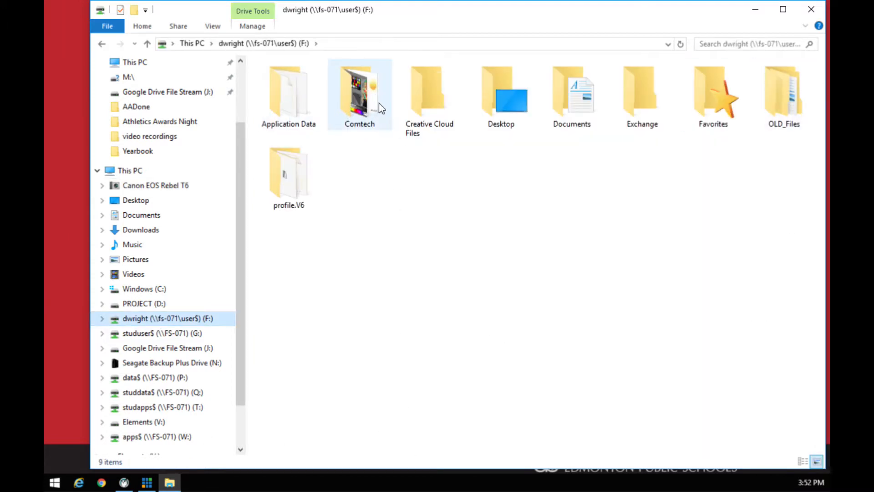
right_click(391, 222)
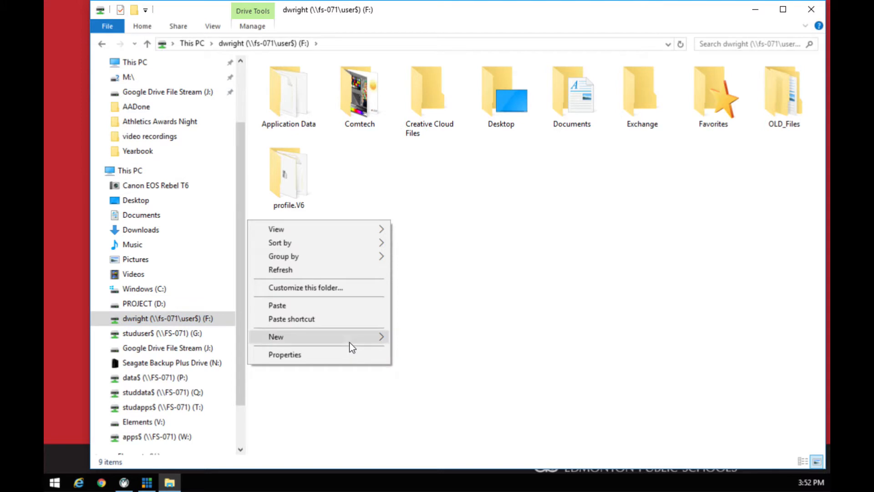
mouse_move(352, 341)
left_click(148, 169)
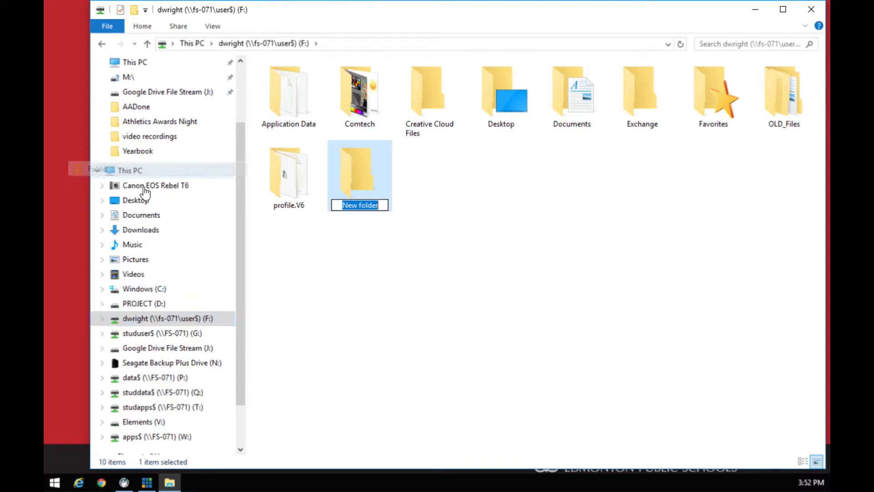
type("Co")
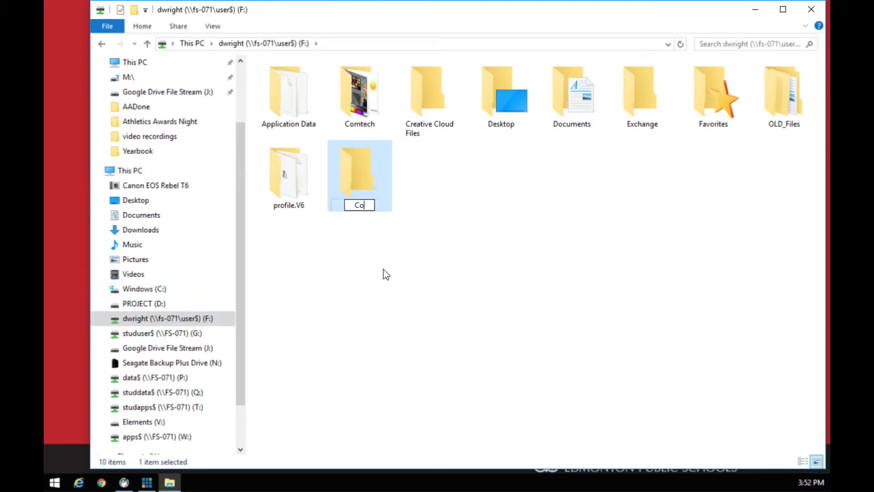
key("BackSpace")
key("BackSpace")
key("Return")
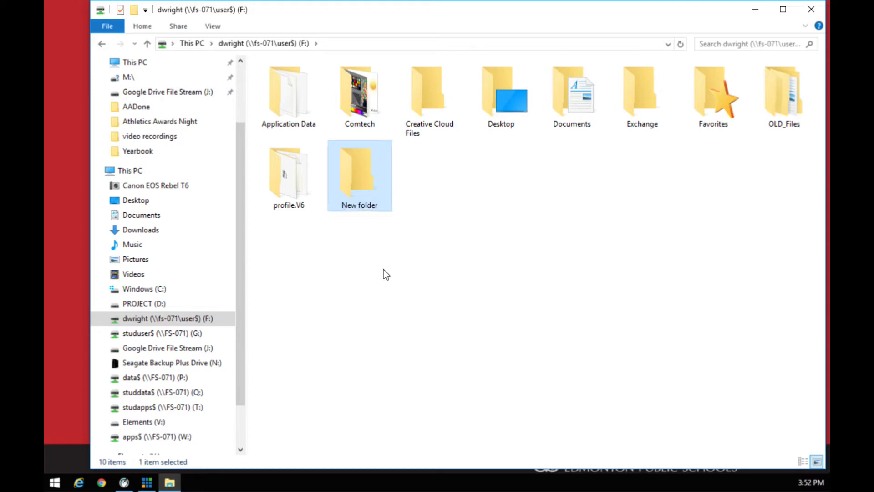
right_click(379, 246)
left_click(369, 176)
key("Delete")
left_click(482, 295)
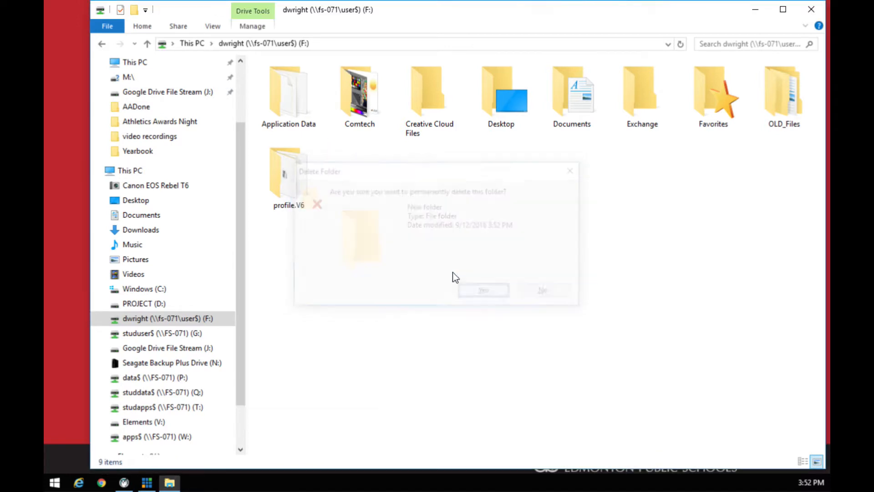
Step: Create a folder named "comtech 2" on the F: drive
left_click_drag(448, 6, 411, 6)
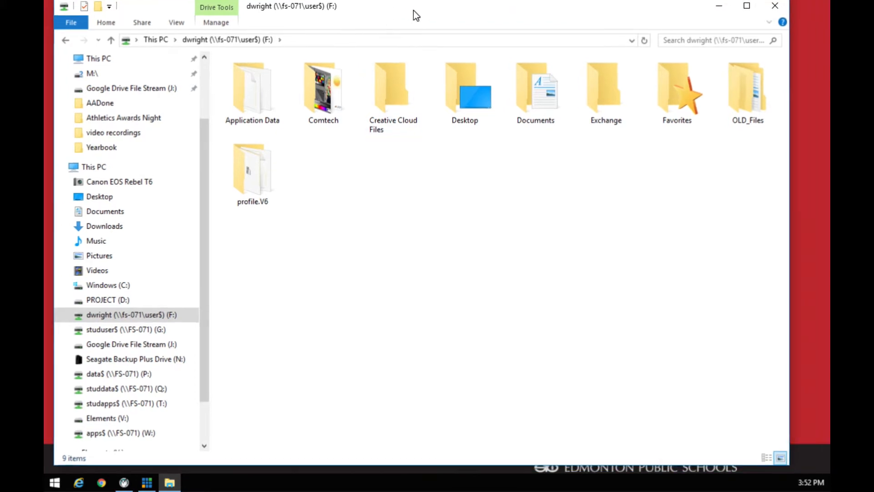
right_click(386, 240)
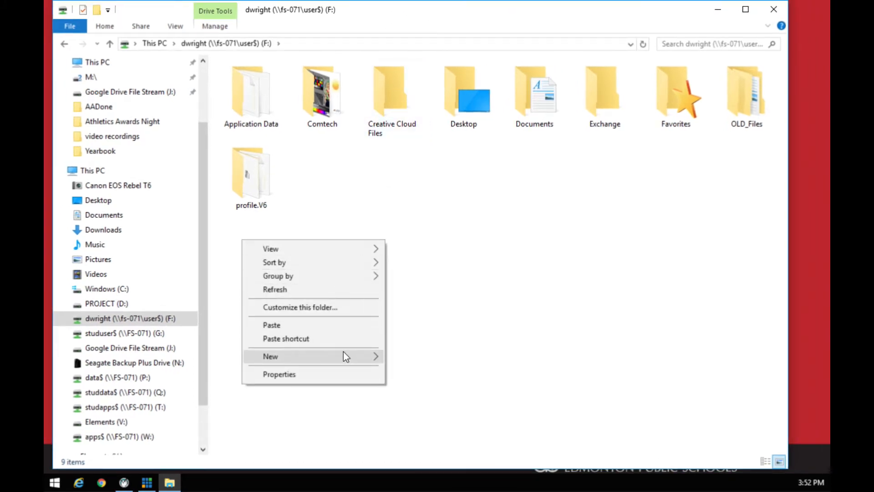
mouse_move(343, 352)
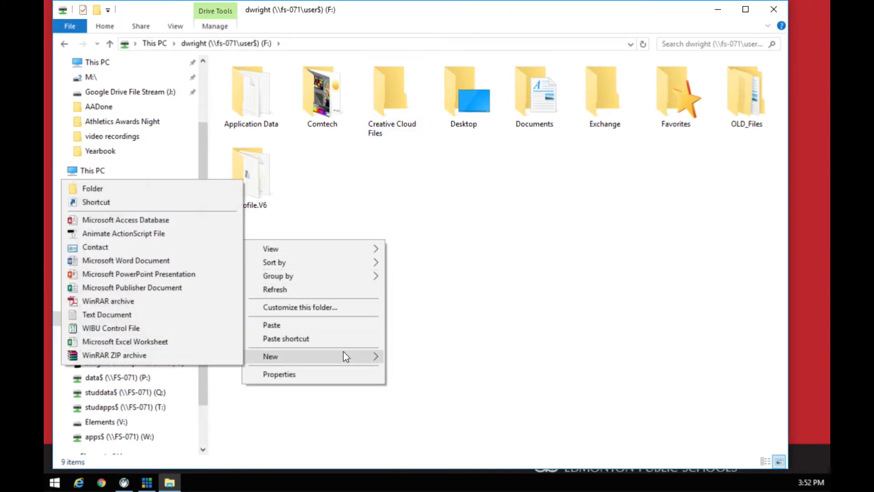
left_click(117, 189)
type("comtech 2")
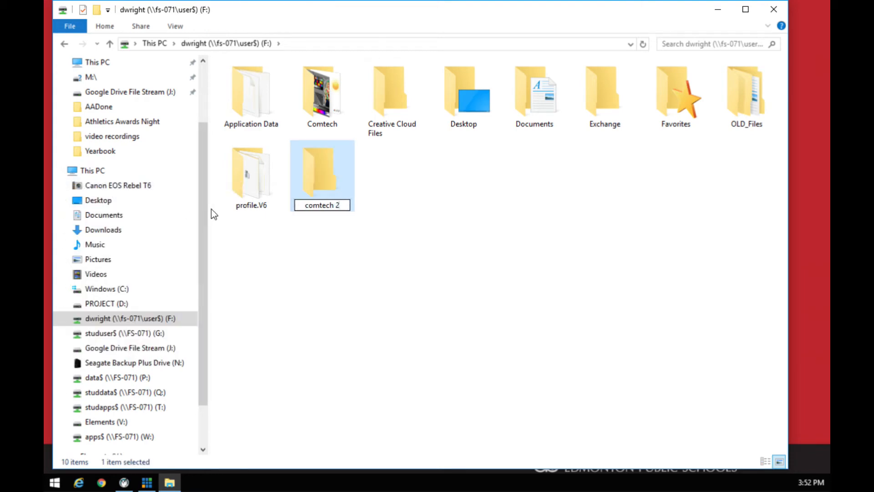
left_click(330, 258)
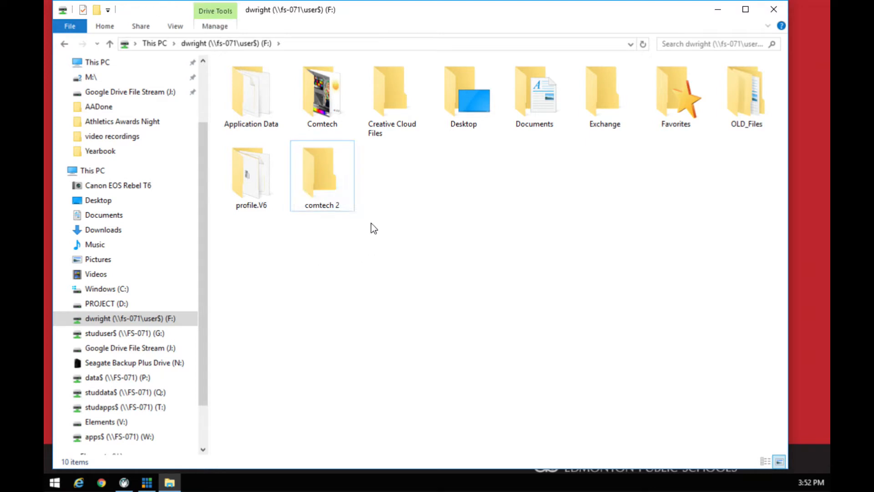
Step: Paste the copied camera photos into the comtech 2 folder
double_click(325, 174)
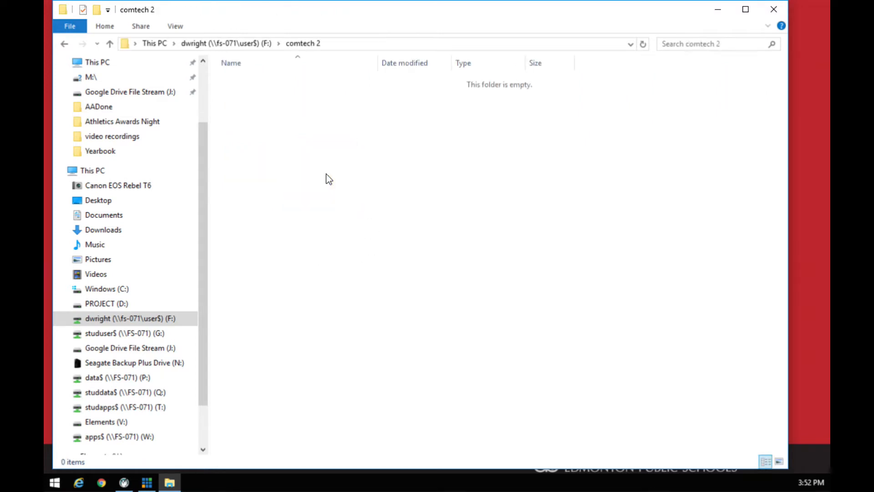
right_click(312, 155)
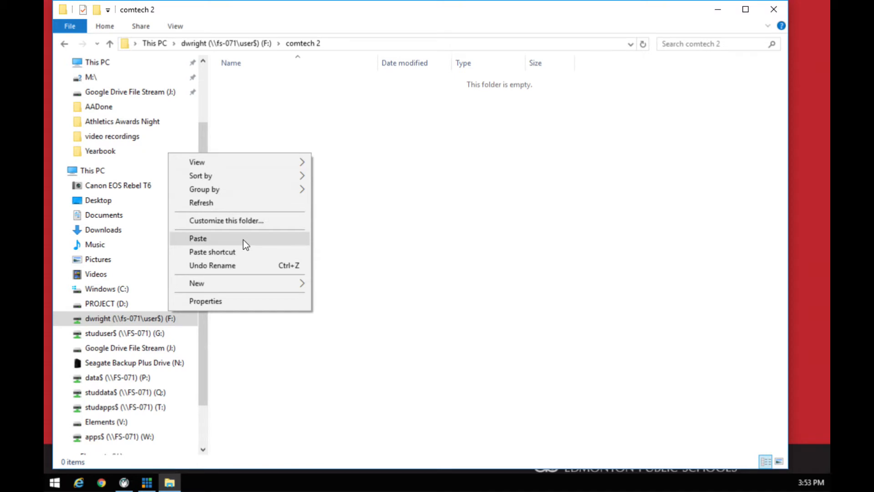
left_click(217, 242)
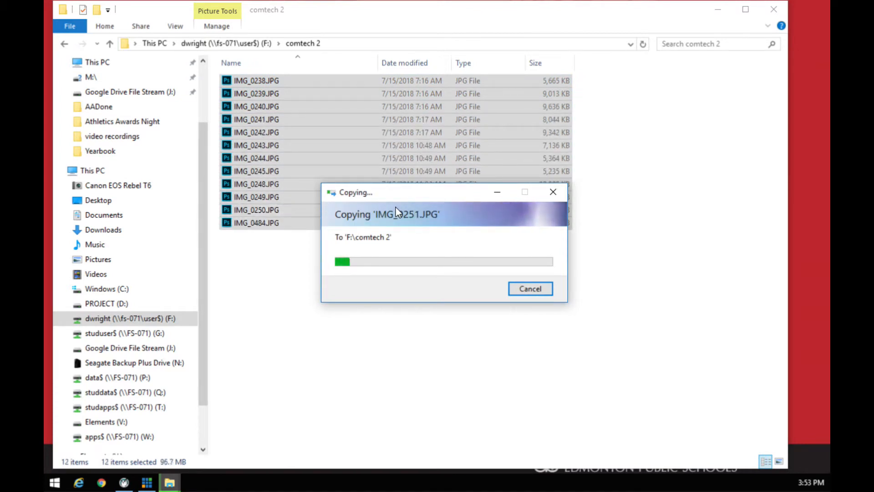
Step: Display the photos in the comtech 2 folder as extra large icons
left_click(781, 462)
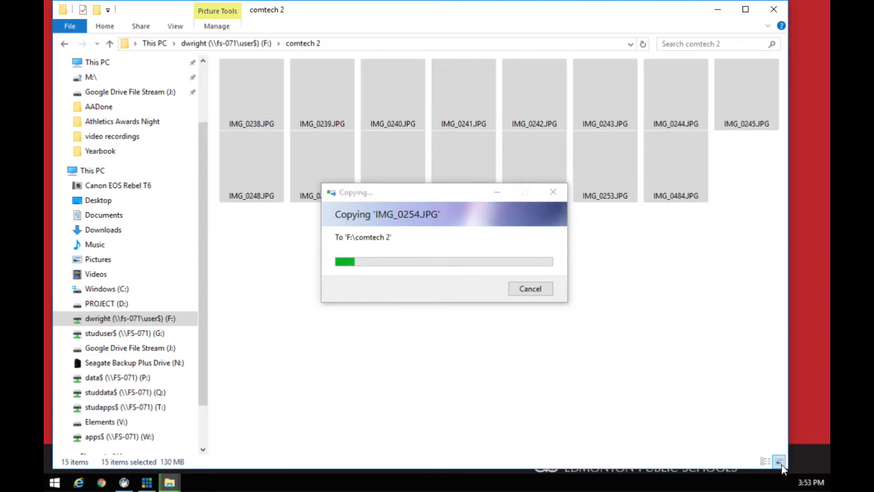
left_click(175, 26)
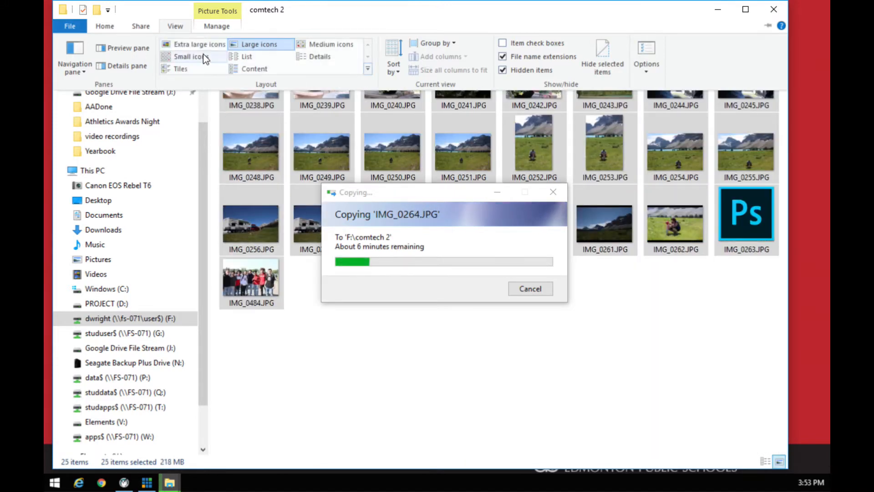
left_click(187, 44)
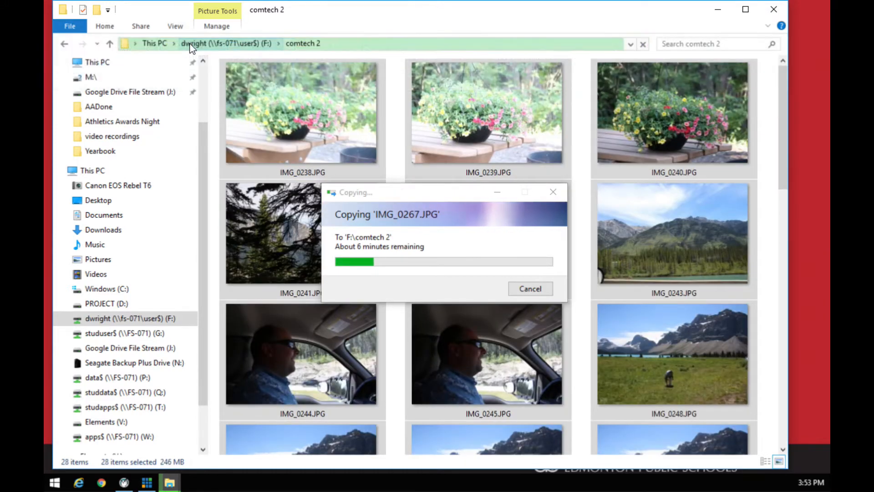
Step: Show a preview pane enlarged to more than half of the file area and list the photos in details view
left_click(175, 26)
left_click(126, 47)
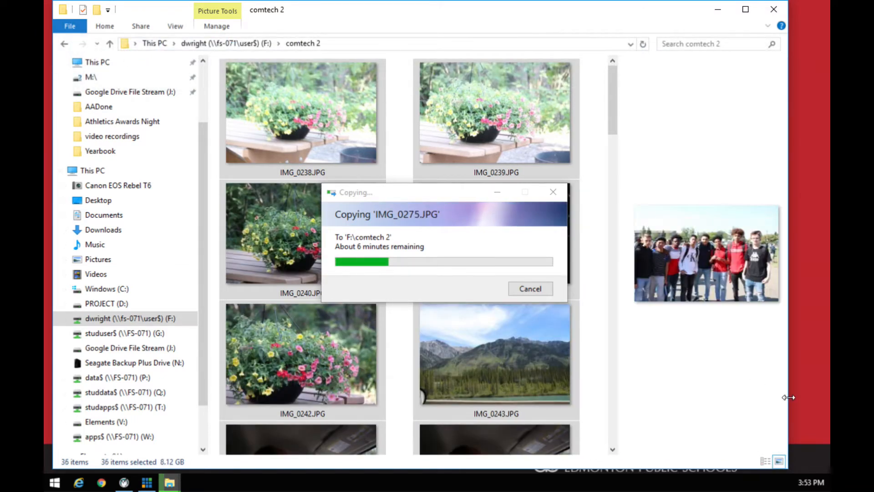
left_click_drag(789, 392, 818, 391)
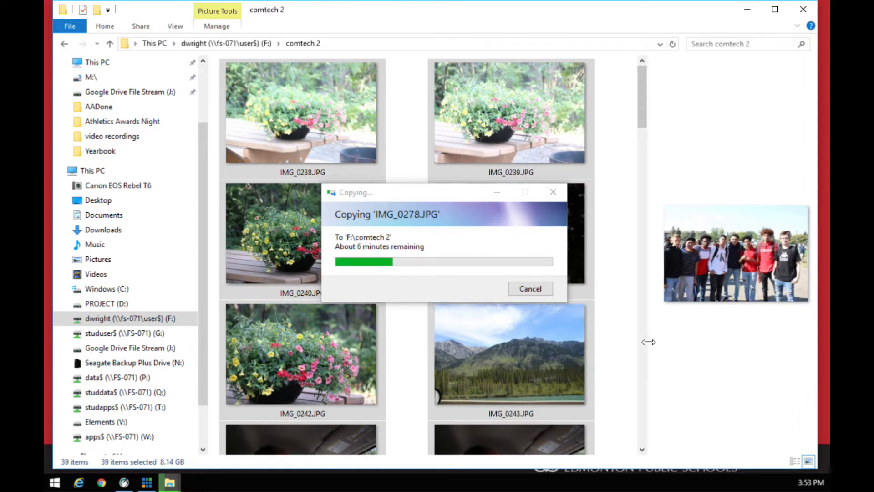
left_click_drag(647, 341, 437, 370)
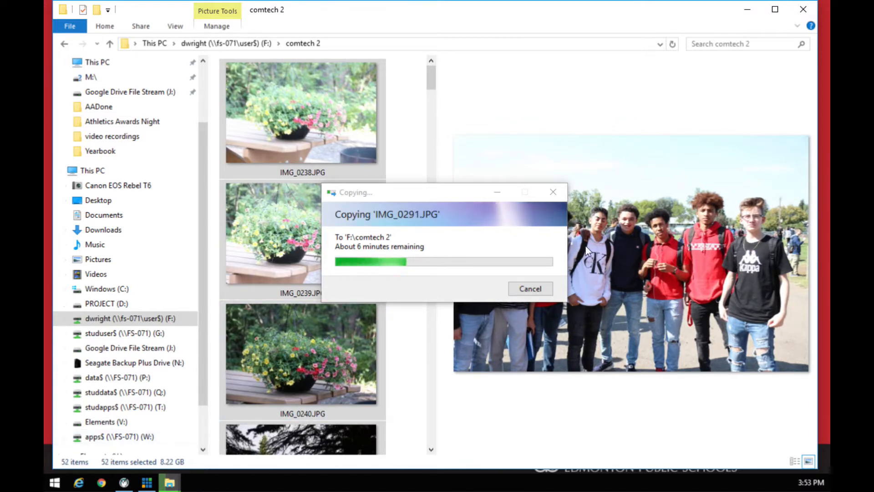
left_click(792, 464)
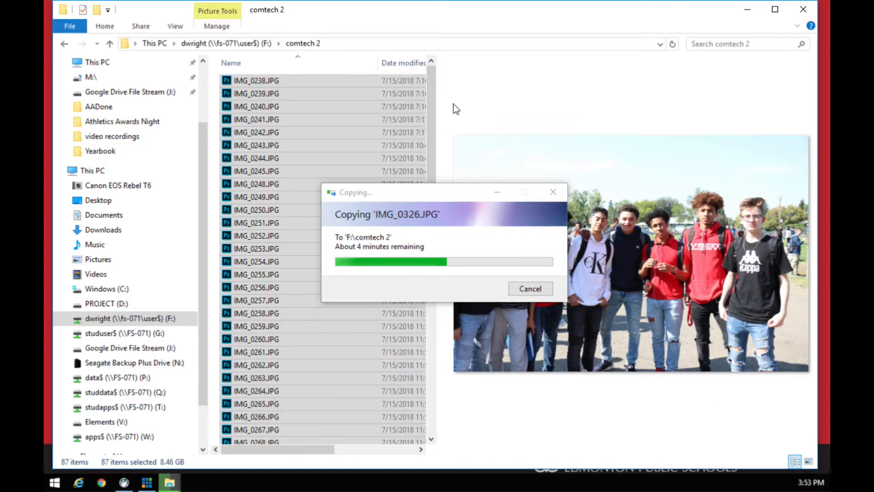
Step: Minimize the file window and open Adobe Bridge CC 2017
left_click(749, 9)
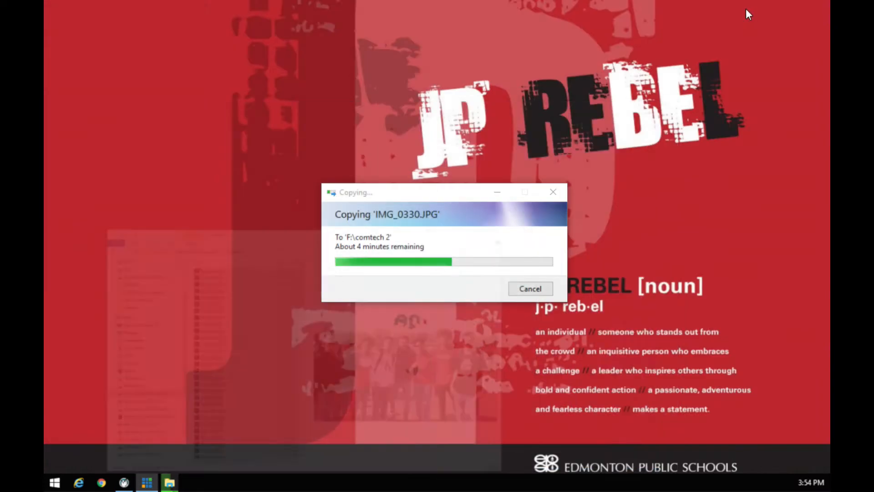
left_click(54, 484)
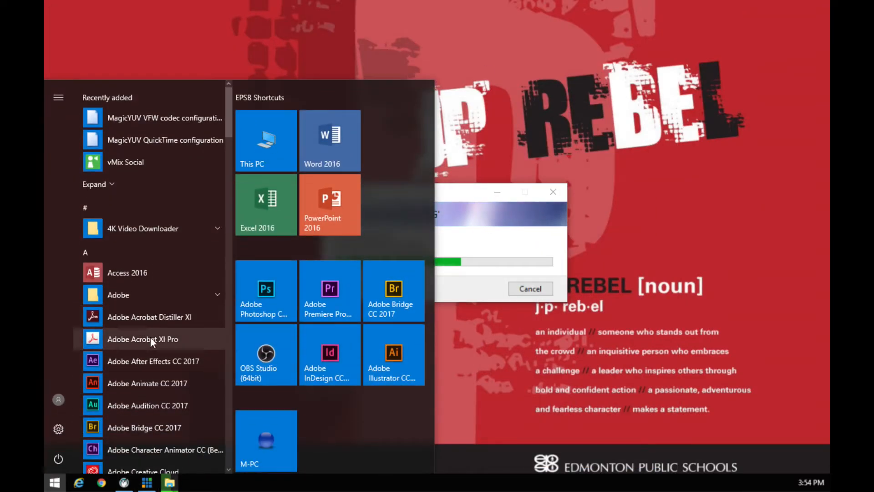
scroll(145, 324, "down", 5)
scroll(145, 324, "up", 3)
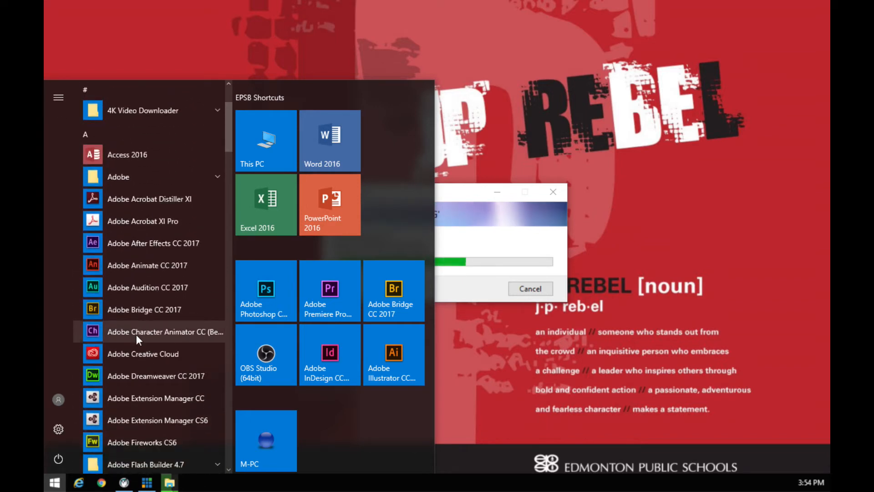
left_click(397, 287)
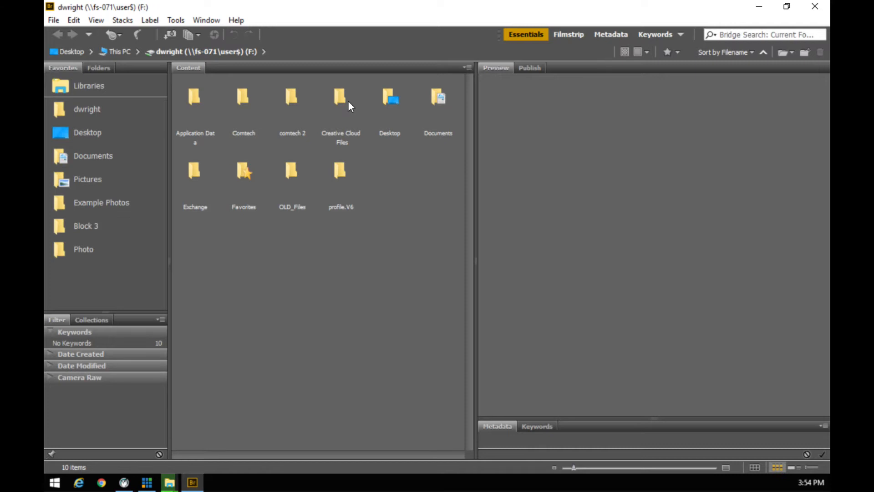
Step: Browse from the Desktop through This PC to the 100CANON folder on the Canon EOS Rebel T6's SD card
left_click(66, 51)
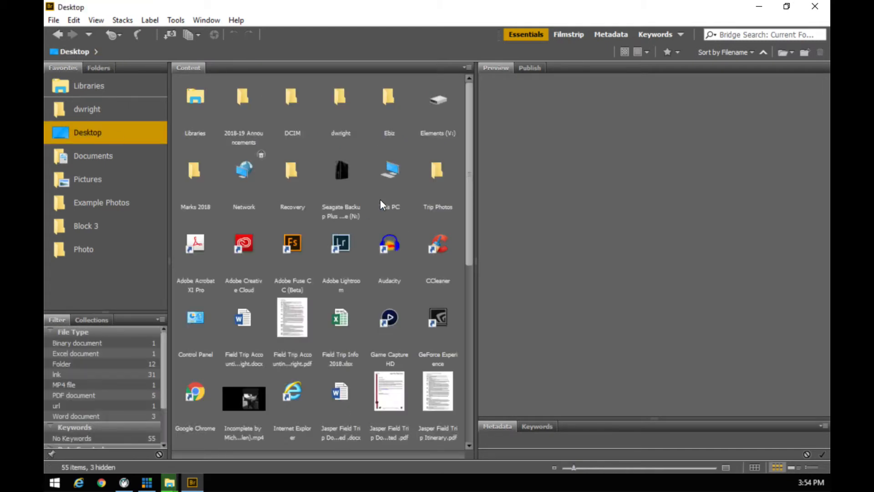
double_click(393, 173)
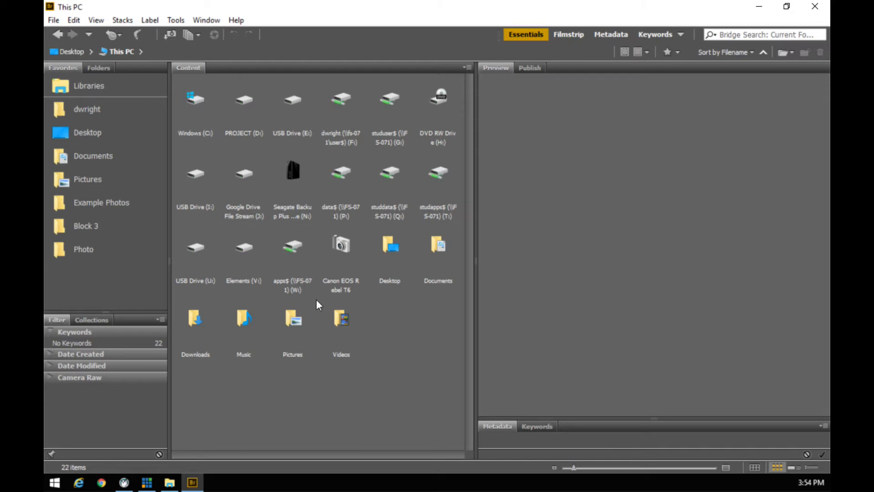
double_click(342, 246)
double_click(192, 102)
double_click(192, 102)
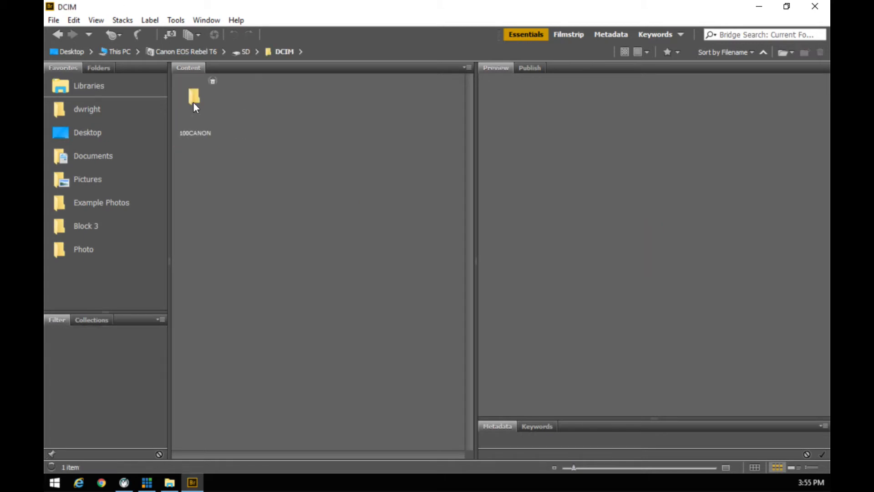
double_click(191, 94)
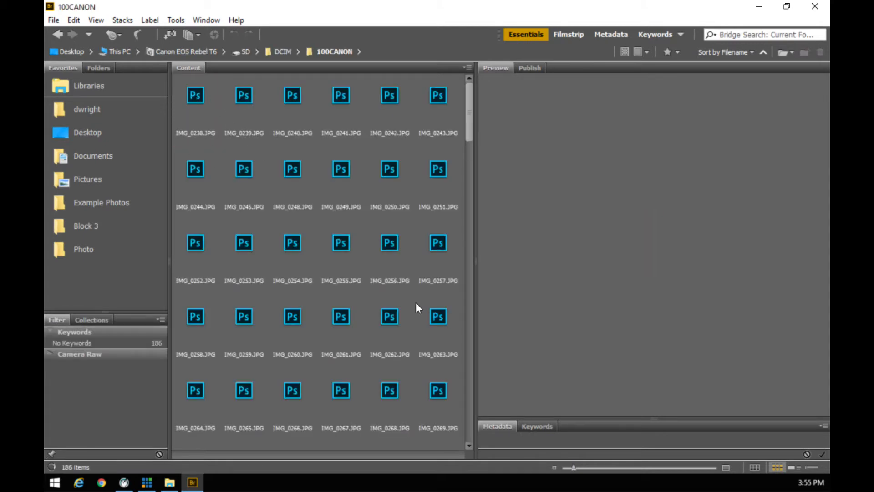
Step: Go back to This PC and open the comtech 2 folder on the F: drive
left_click(114, 52)
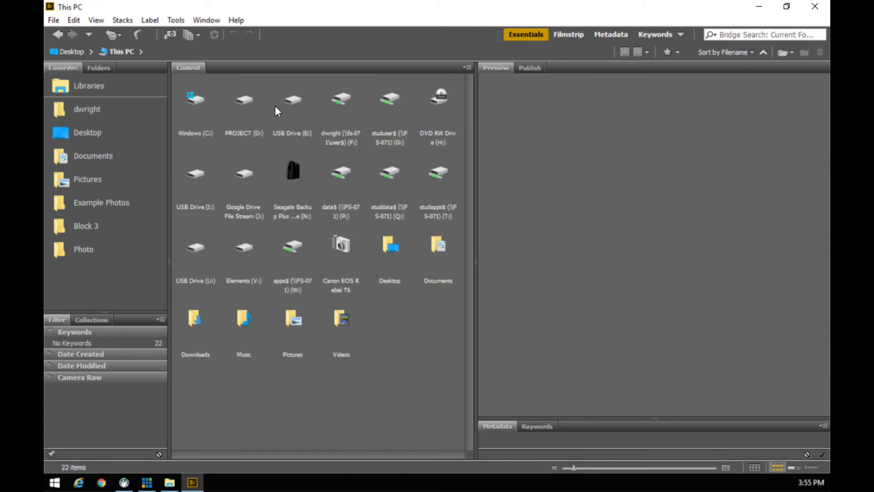
double_click(338, 100)
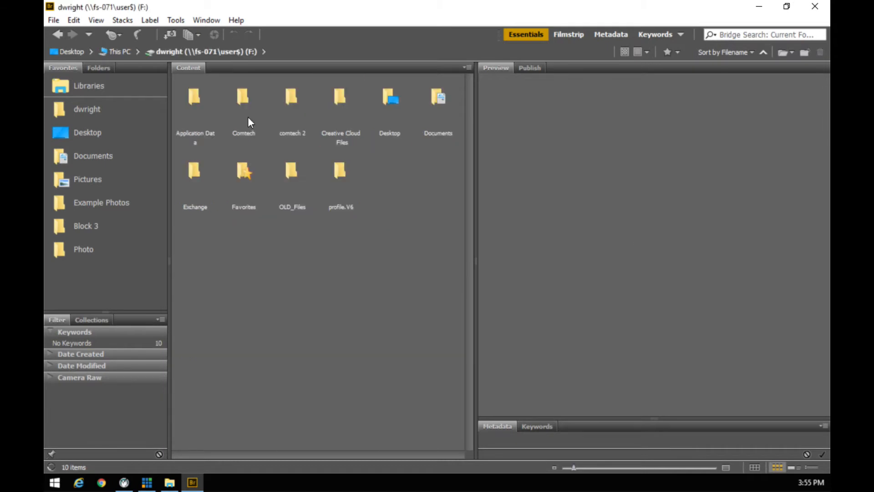
left_click(293, 100)
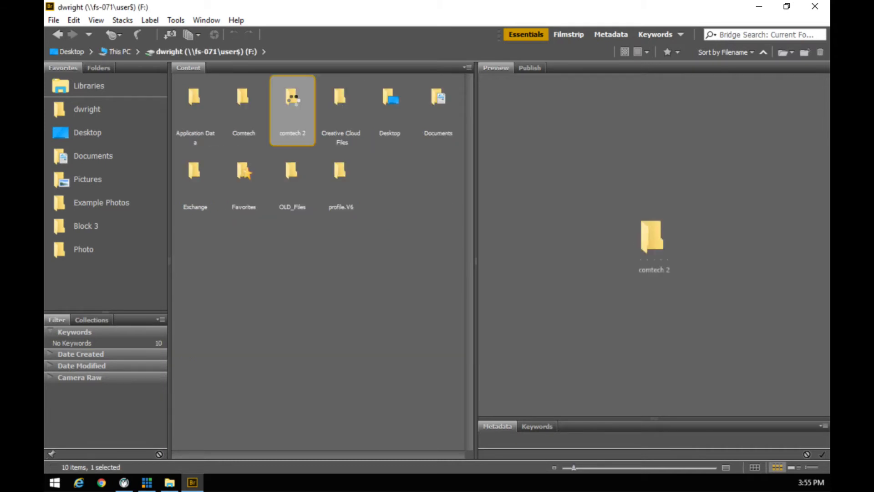
double_click(293, 98)
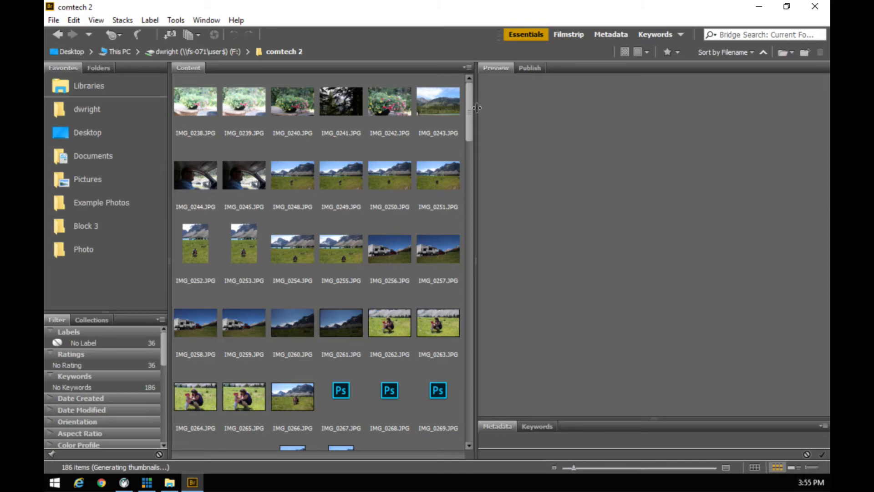
mouse_move(472, 114)
left_mouse_down()
mouse_move(482, 225)
mouse_move(461, 439)
mouse_move(484, 333)
mouse_move(490, 218)
mouse_move(477, 86)
mouse_move(486, 332)
mouse_move(480, 433)
mouse_move(478, 101)
left_mouse_up()
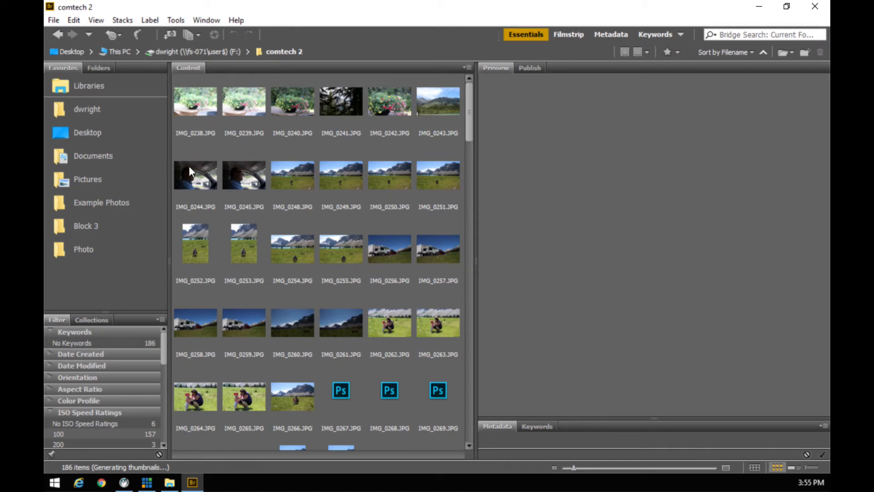
Step: Create a folder named "Good" inside the comtech 2 folder
right_click(184, 154)
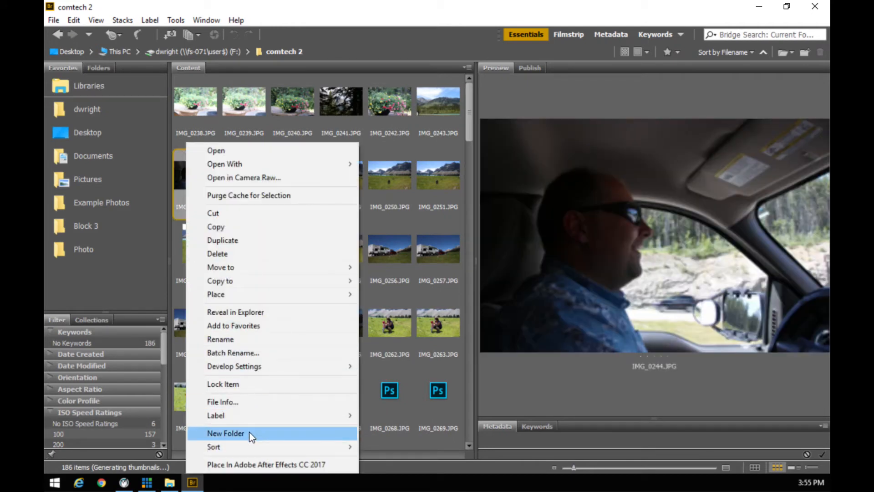
left_click(249, 432)
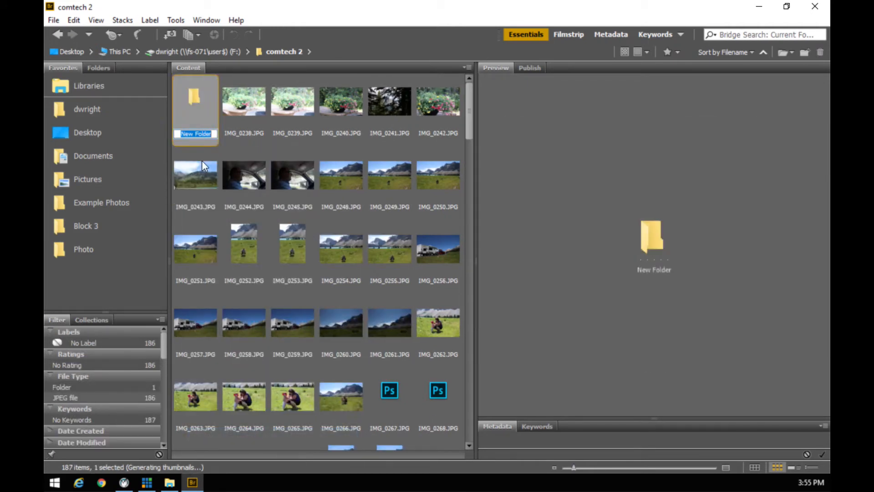
type("c")
type("ood")
key("Return")
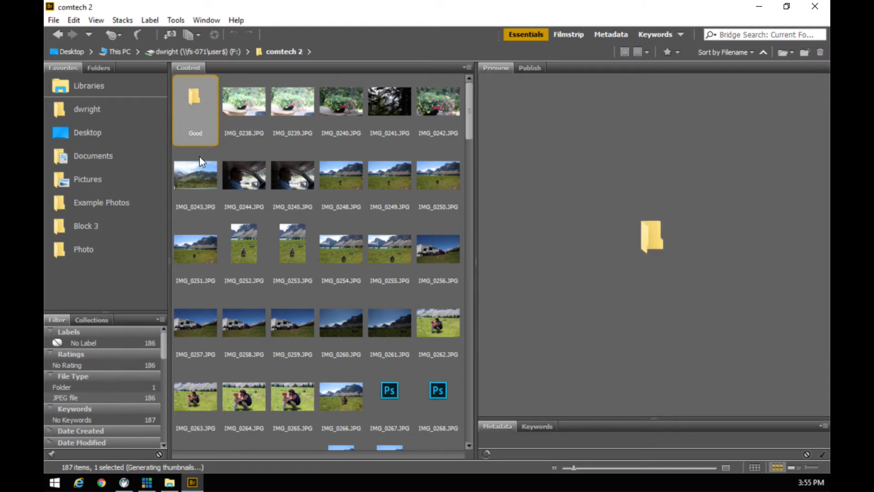
Step: Create a second folder named "Bad" inside the comtech 2 folder
right_click(232, 151)
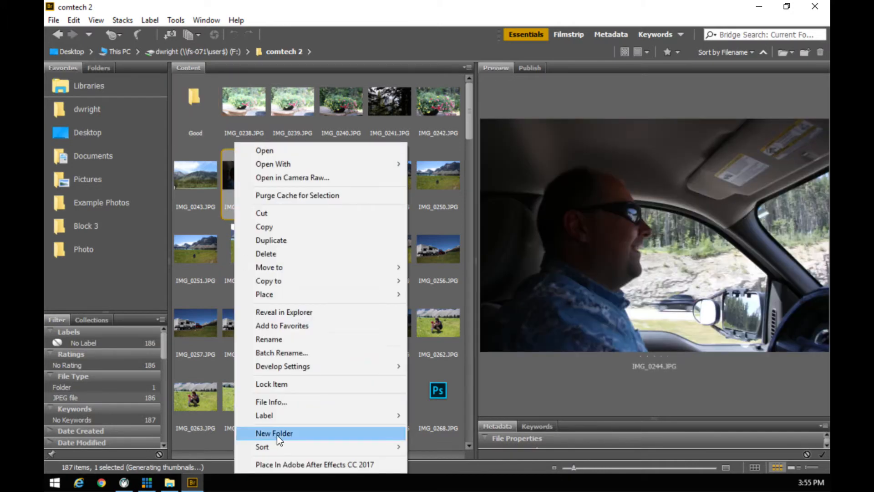
left_click(277, 435)
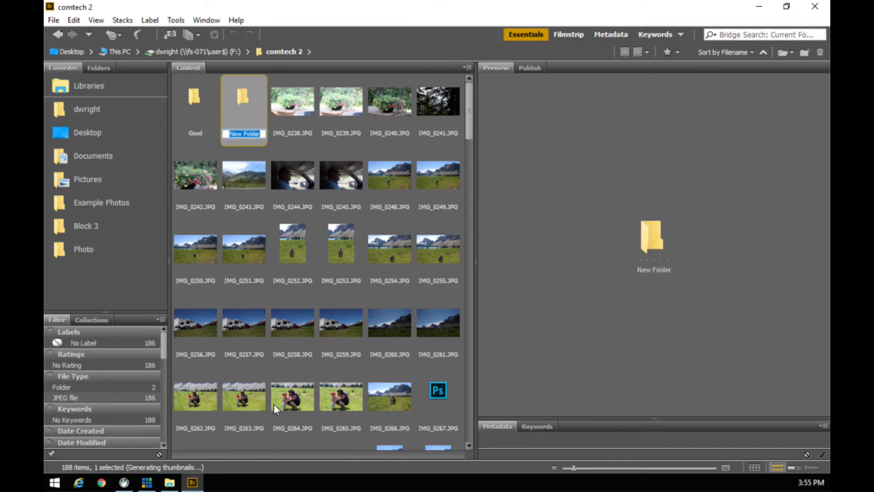
type("Bad")
left_click(294, 173)
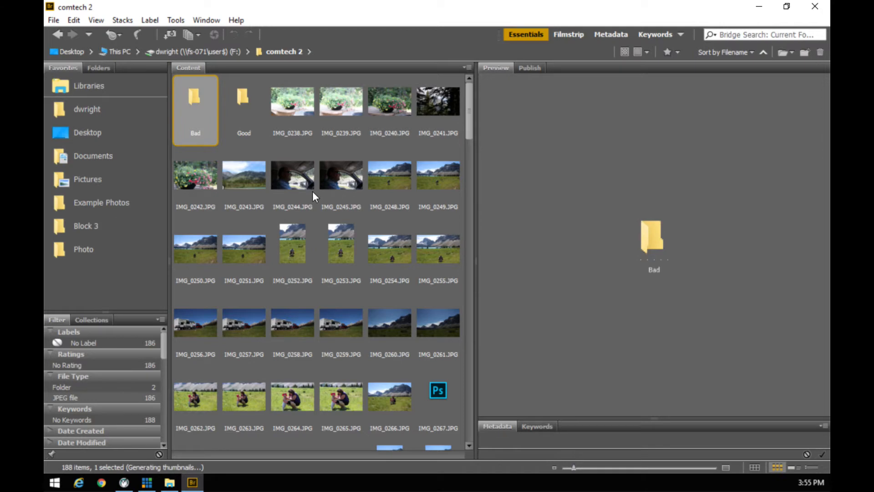
Step: Preview the first flower photos and move IMG_0238.JPG through IMG_0241.JPG into the Bad folder
left_click(300, 109)
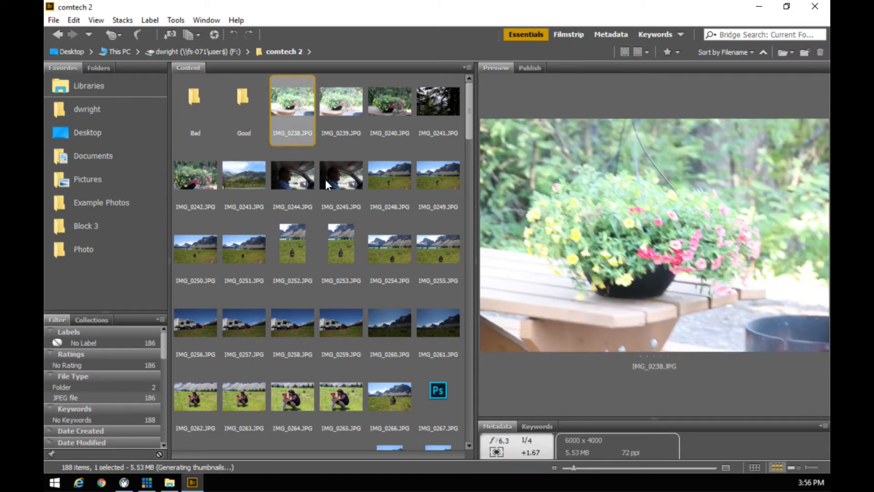
left_click_drag(304, 103, 193, 106)
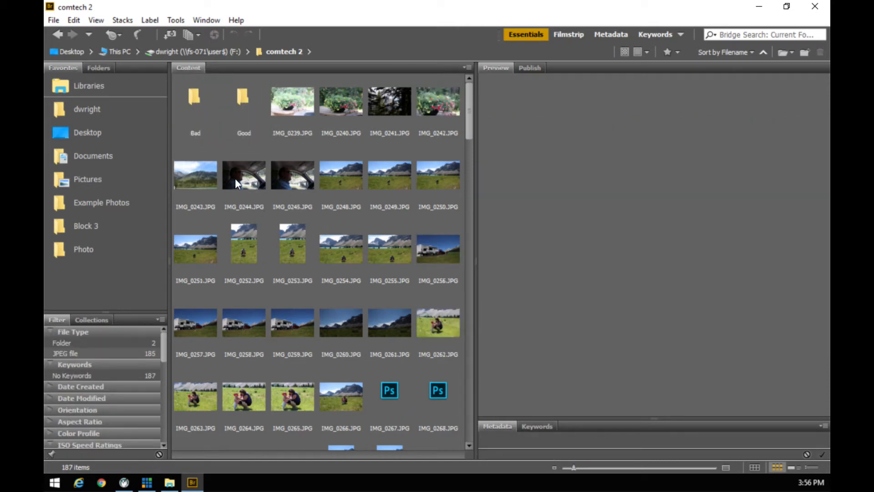
left_click(307, 108)
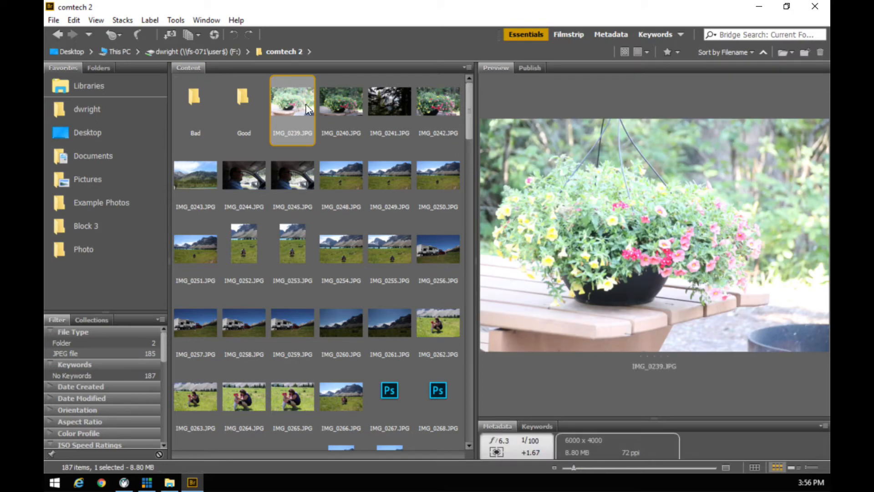
left_click(347, 114)
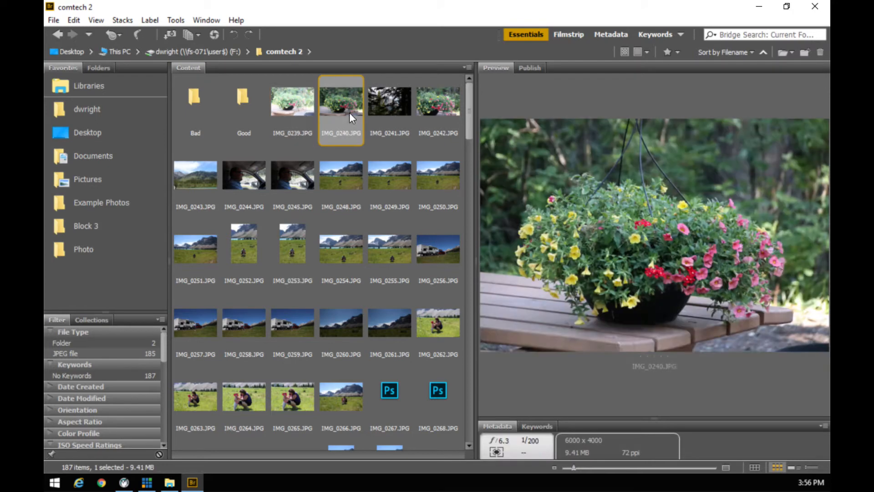
left_click(297, 111)
left_click(404, 108, "ctrl")
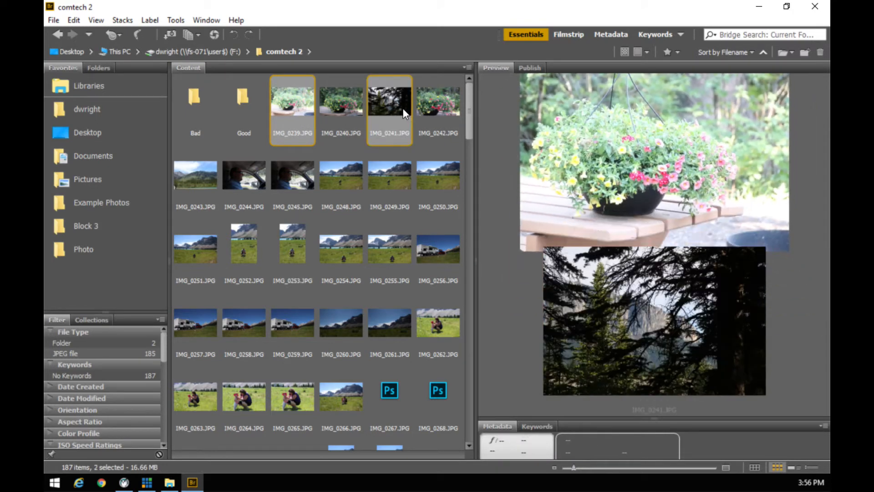
left_click(337, 95, "ctrl")
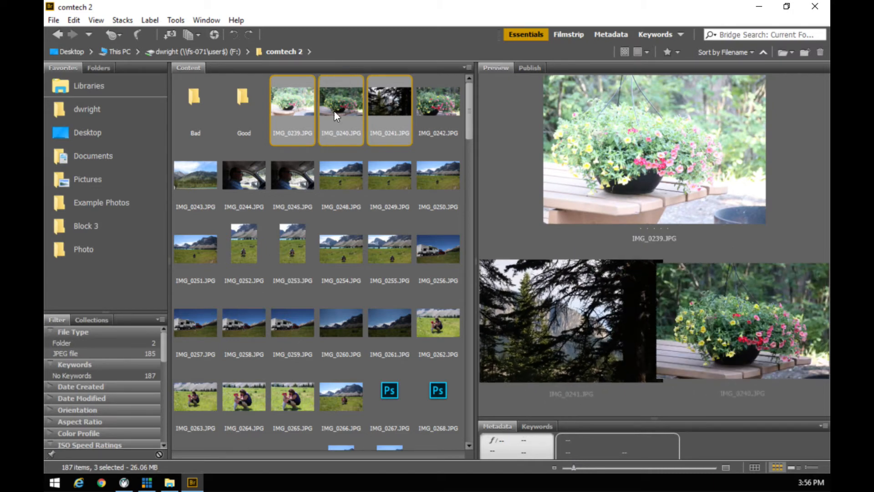
left_click_drag(288, 110, 193, 111)
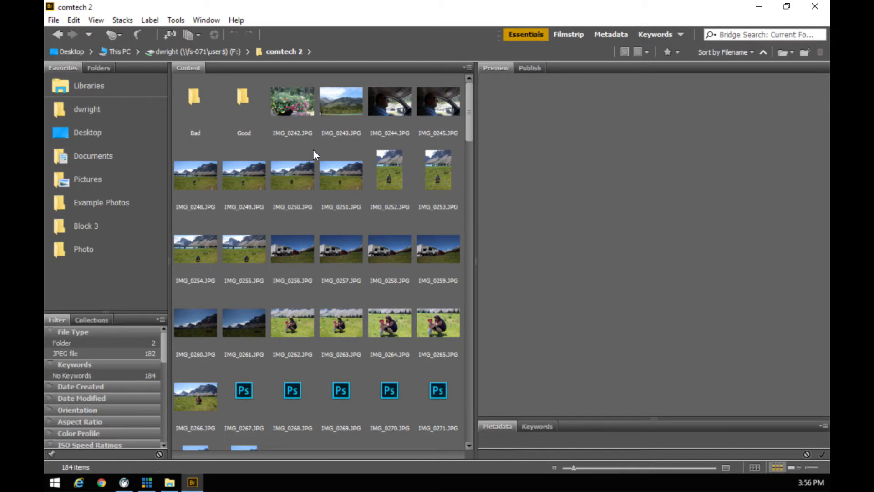
Step: Move the flower photo IMG_0242.JPG into the Good folder
left_click(296, 109)
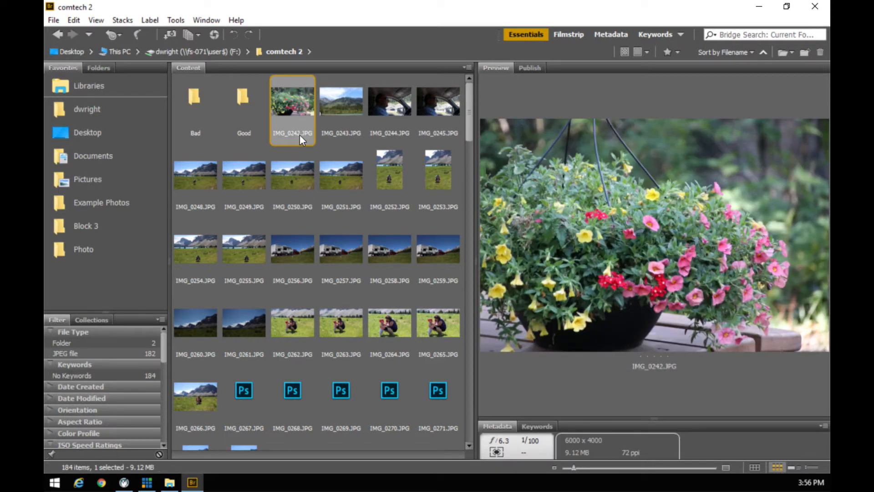
left_click_drag(308, 99, 243, 106)
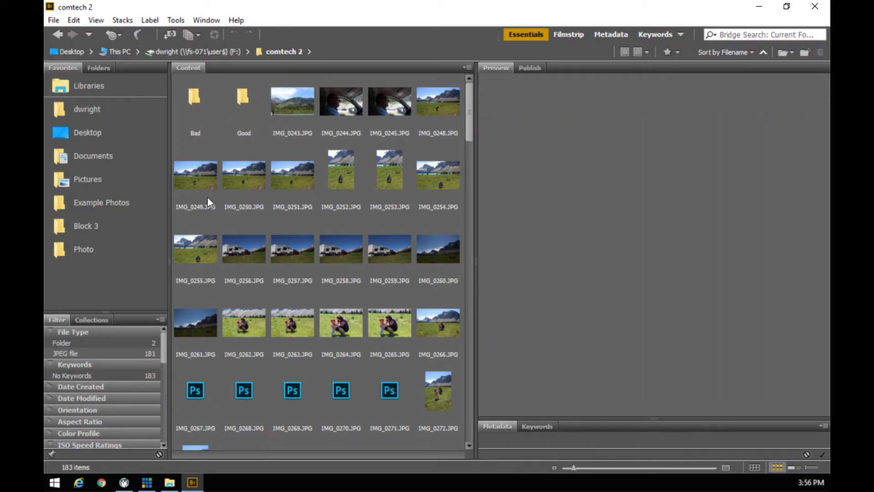
Step: Select photos IMG_0243.JPG to IMG_0245.JPG and IMG_0256.JPG to IMG_0259.JPG together and move them into the Bad folder
left_click(298, 108)
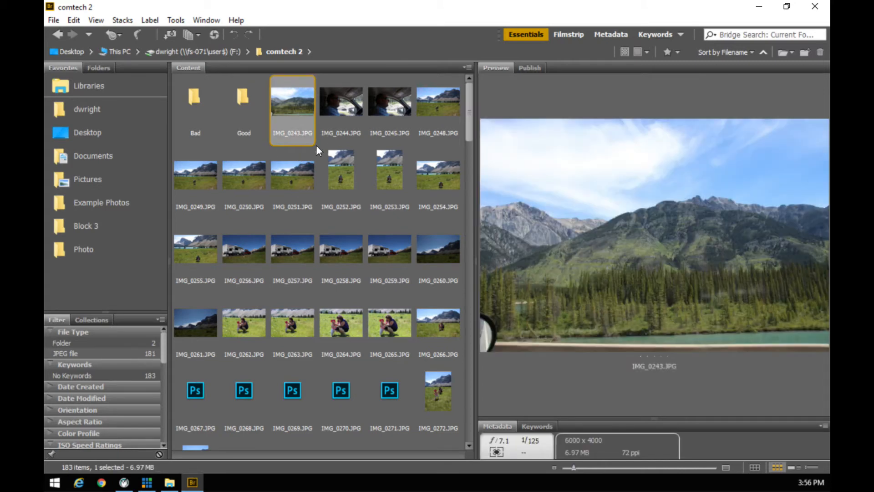
left_click(331, 118, "ctrl")
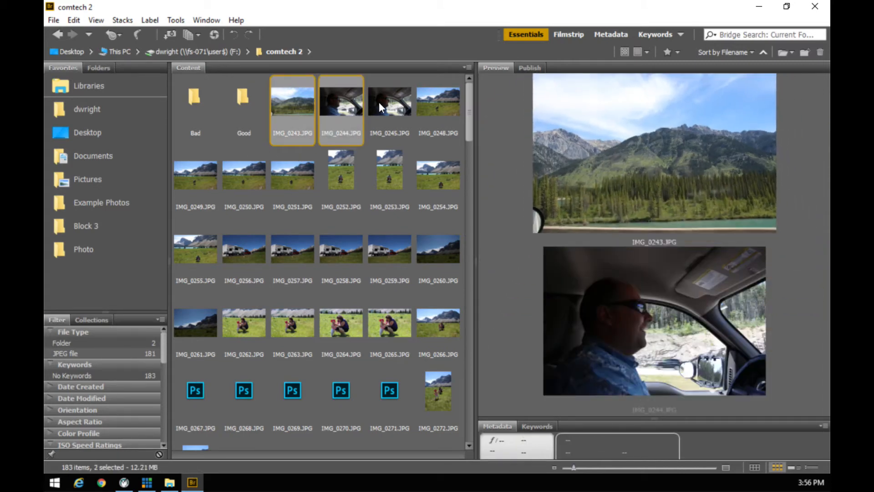
left_click(380, 102, "ctrl")
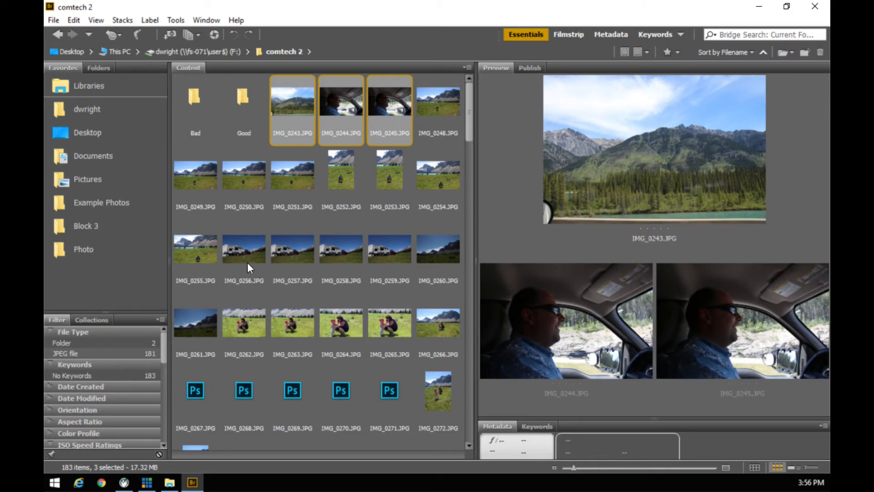
left_click(248, 264, "ctrl")
left_click(293, 256, "ctrl")
left_click(334, 251, "ctrl")
left_click(376, 255, "ctrl")
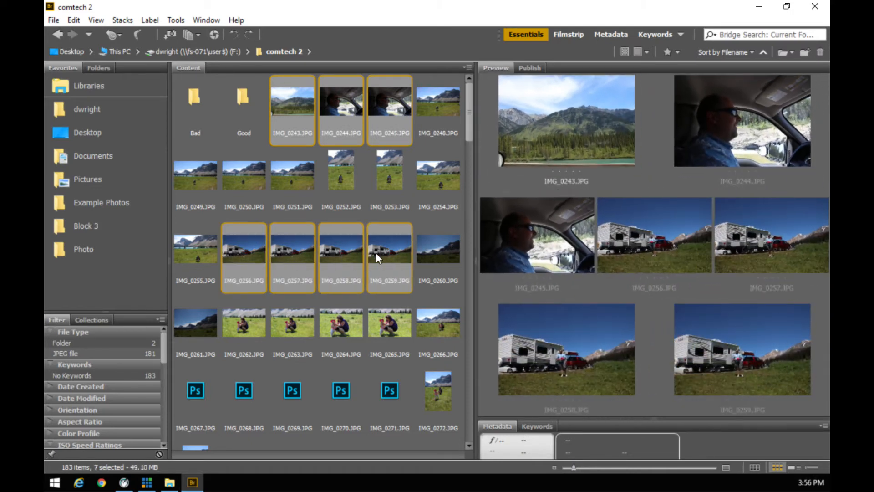
left_click_drag(293, 104, 196, 115)
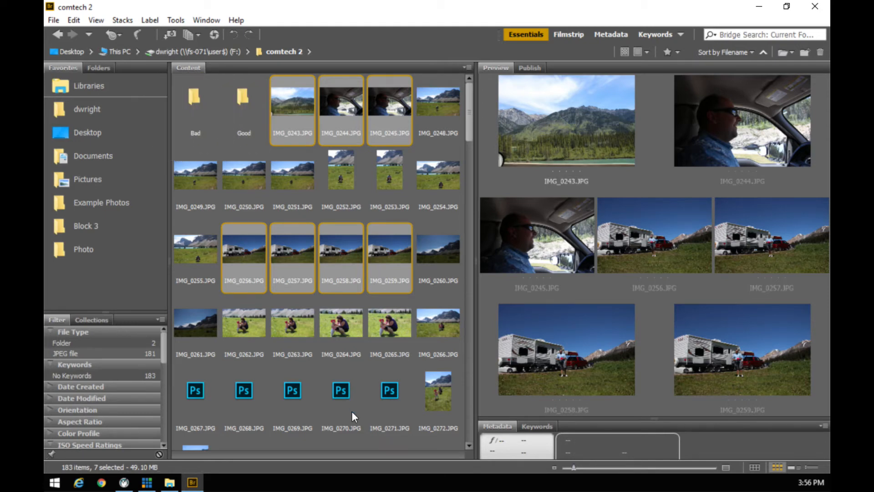
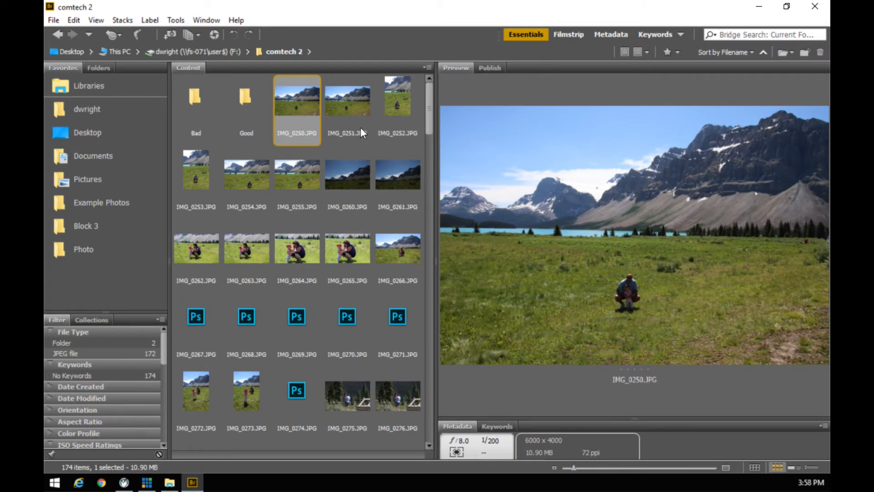
Step: Select photos IMG_0250.JPG to IMG_0255.JPG and open them in full-screen Review mode to compare them one by one
left_click(299, 174, "shift")
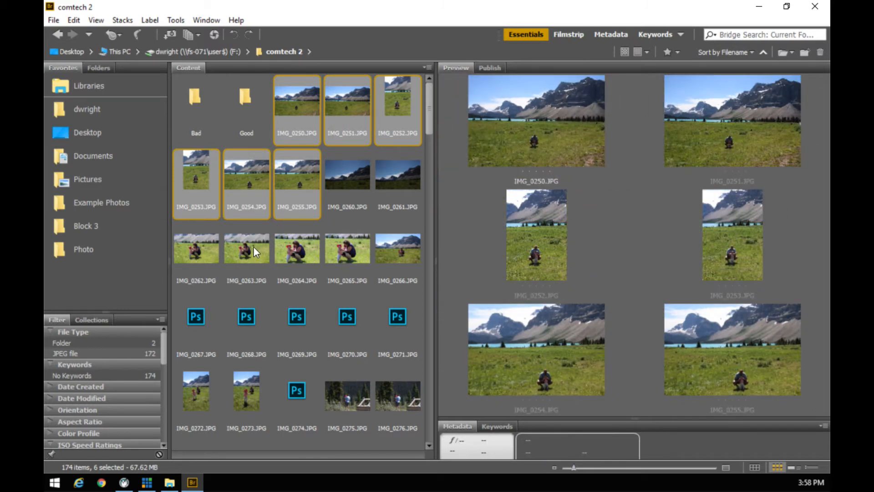
key("ctrl+b")
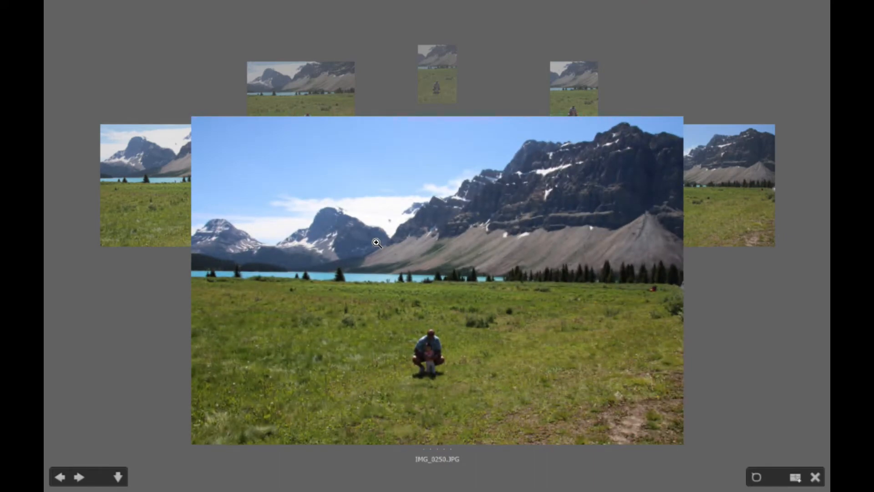
key("Right")
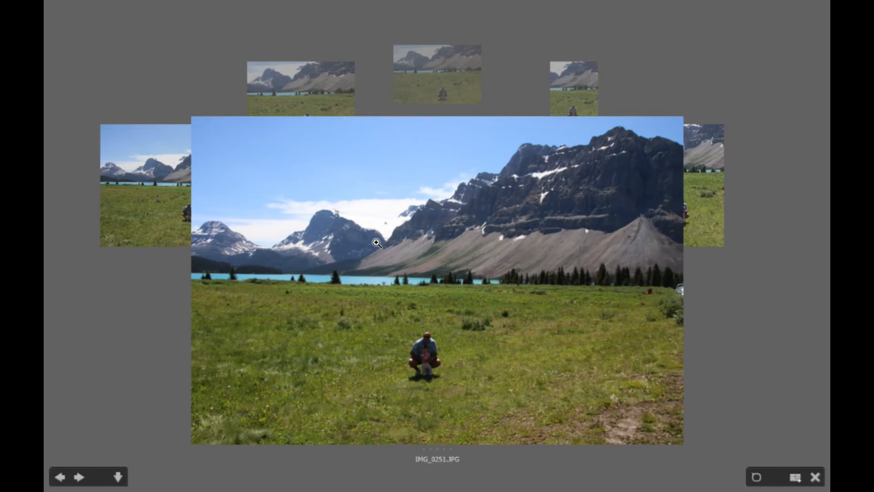
key("Right")
key("Right")
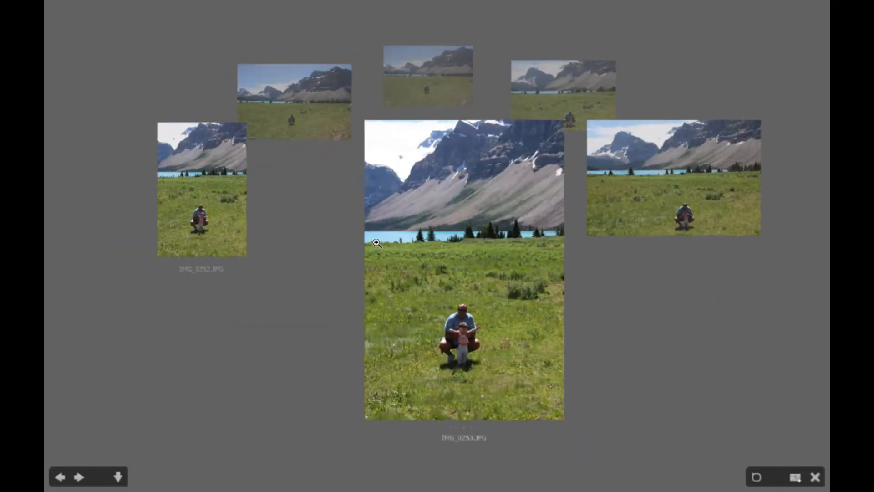
key("Right")
key("Left")
key("Left")
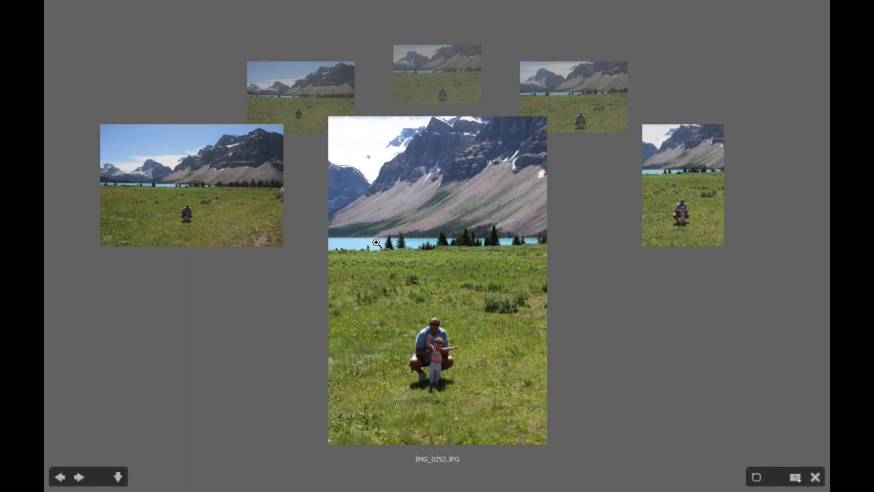
key("Right")
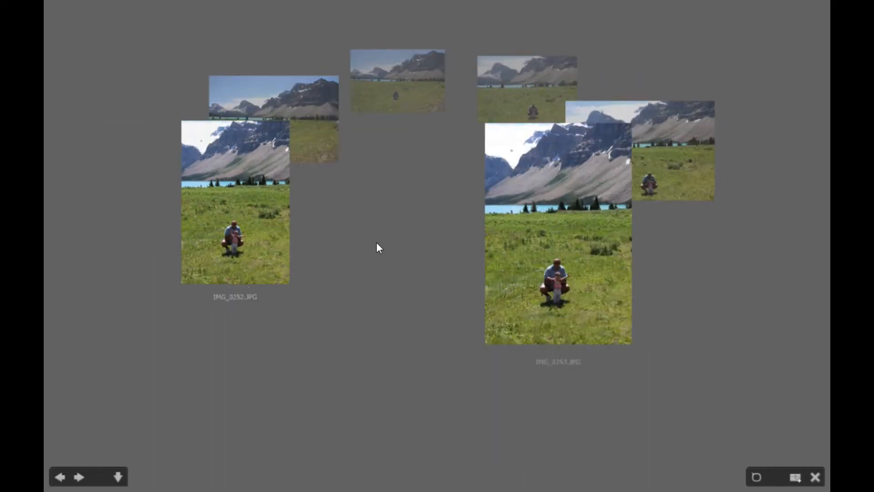
key("Right")
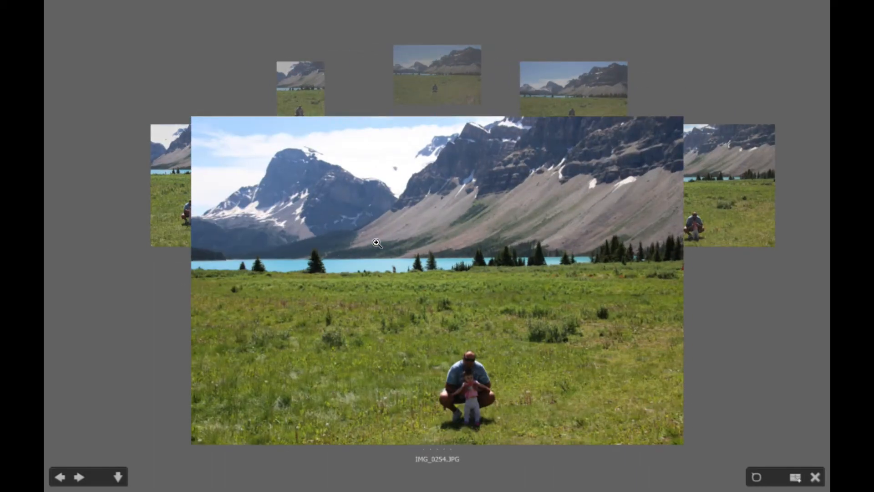
key("Left")
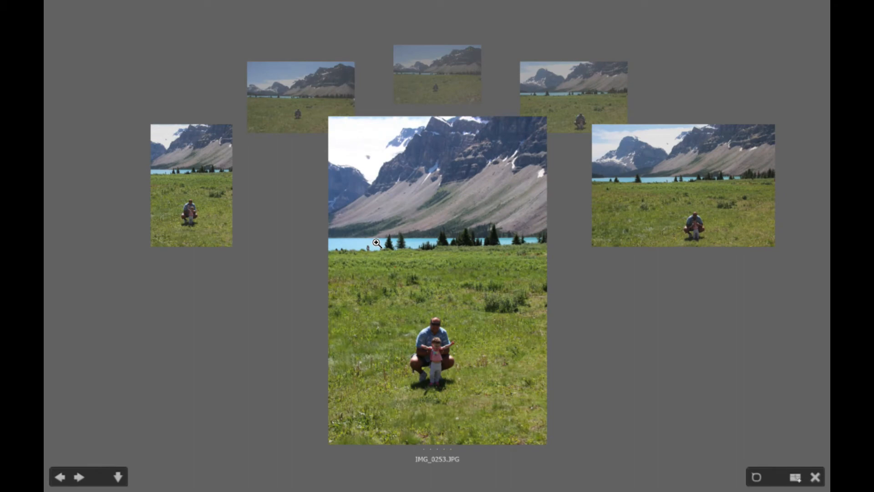
key("Left")
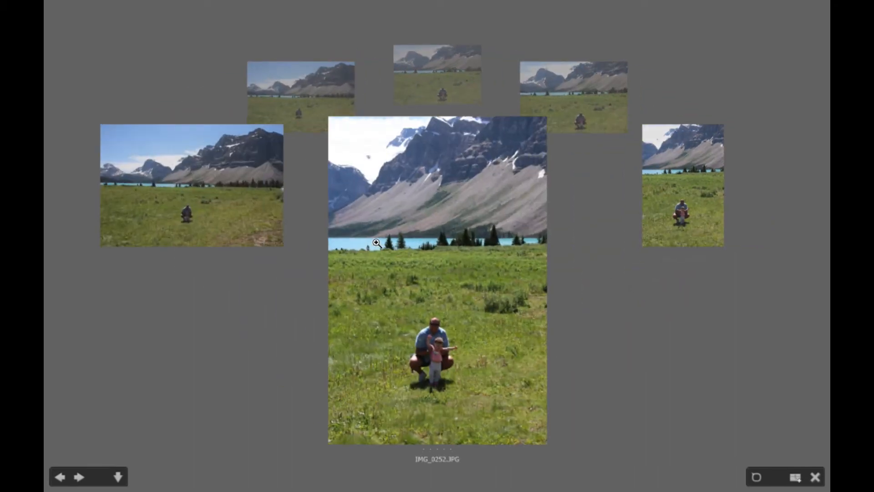
key("Left")
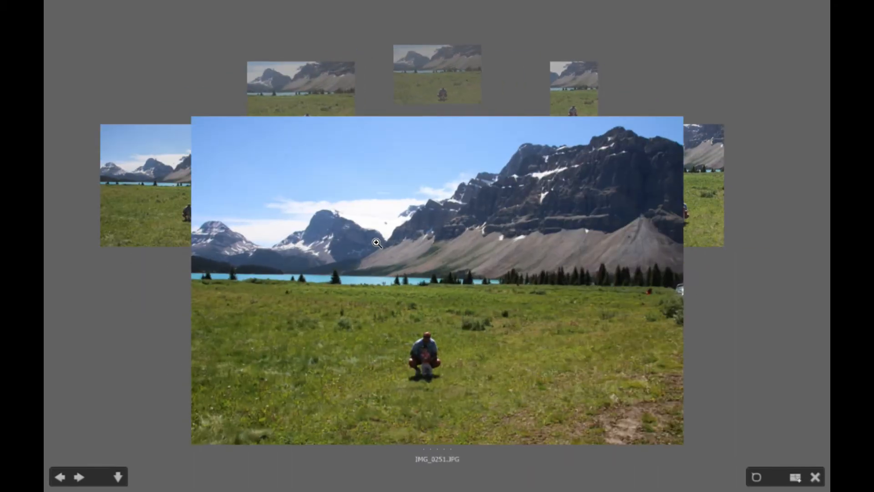
key("Left")
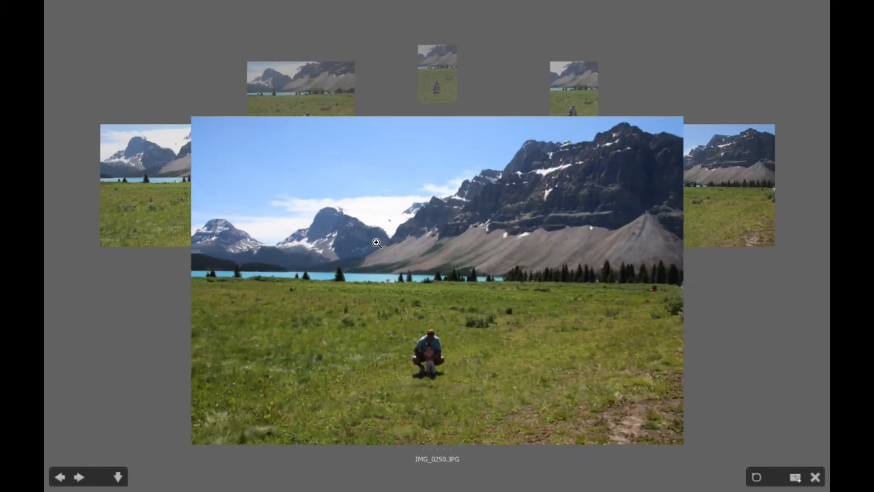
Step: Compare IMG_0250.JPG with IMG_0251.JPG and drop IMG_0251.JPG from the review
key("Right")
key("Left")
key("Left")
key("Right")
key("Right")
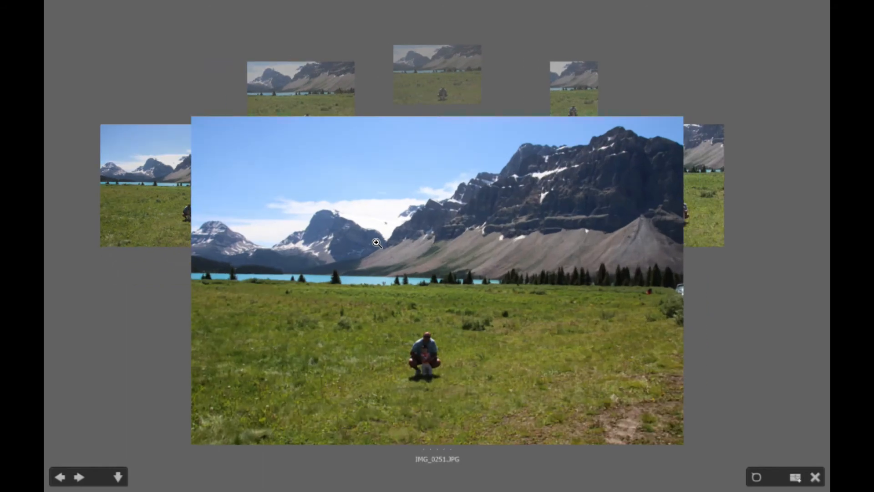
key("Right")
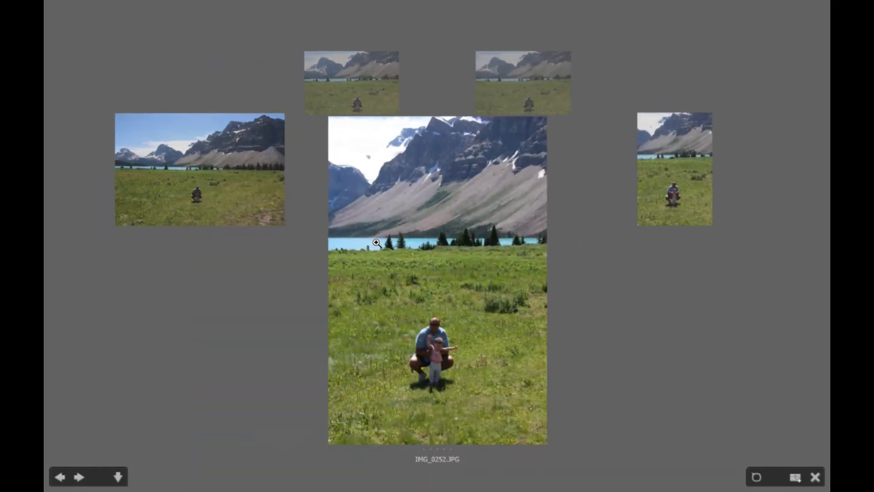
Step: Compare the two portrait shots IMG_0252.JPG and IMG_0253.JPG and drop IMG_0252.JPG from the review
key("Right")
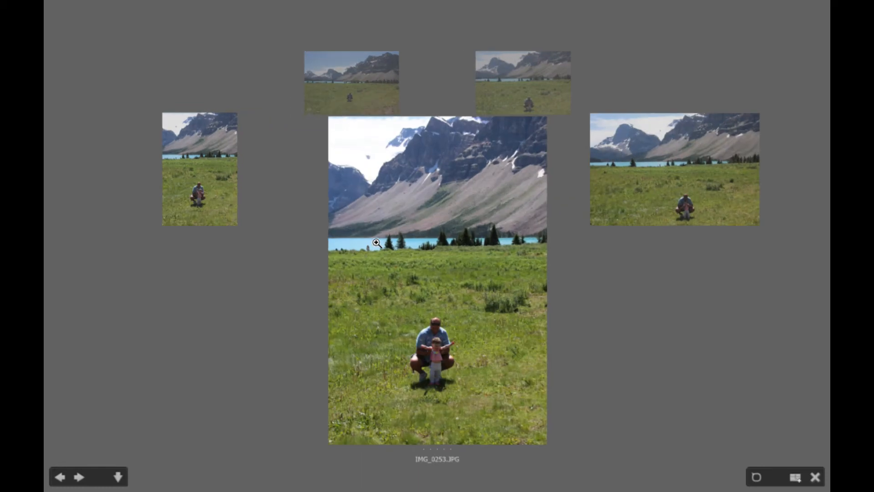
key("Left")
key("Right")
key("Left")
key("Down")
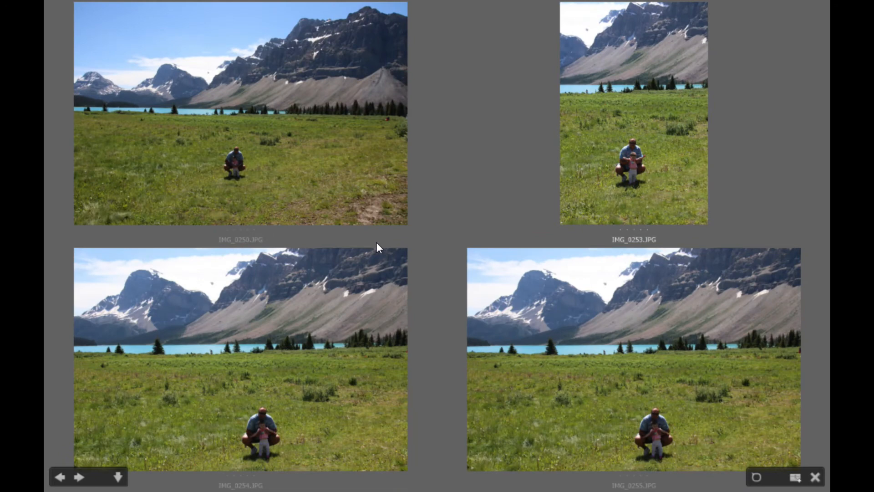
Step: Compare the four remaining review photos, drop IMG_0255.JPG and leave Review mode with the other three selected
key("Right")
key("Left")
key("Right")
key("Right")
key("Left")
key("Left")
key("Right")
key("Right")
key("Left")
key("Right")
key("Up")
key("Left")
key("Right")
key("Right")
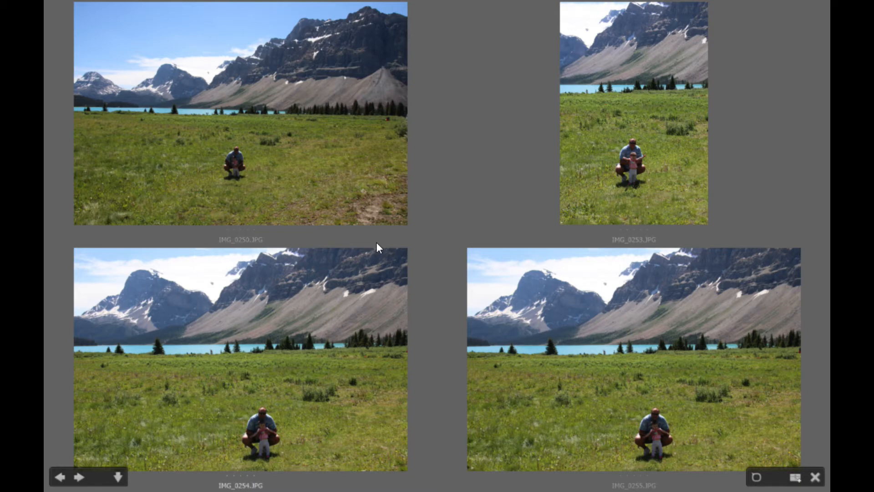
key("Right")
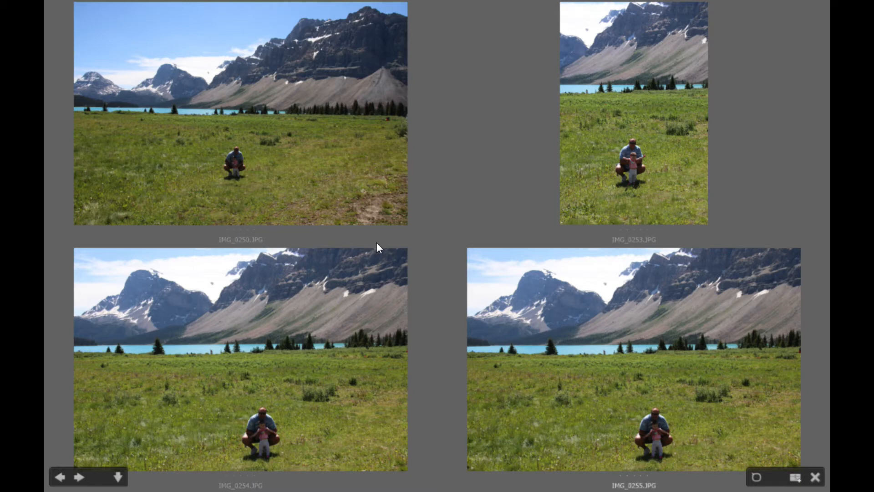
key("Down")
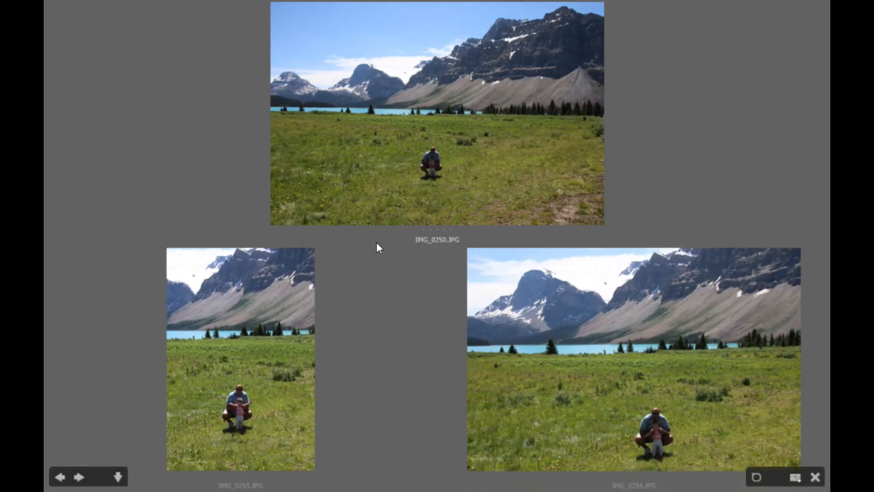
key("Escape")
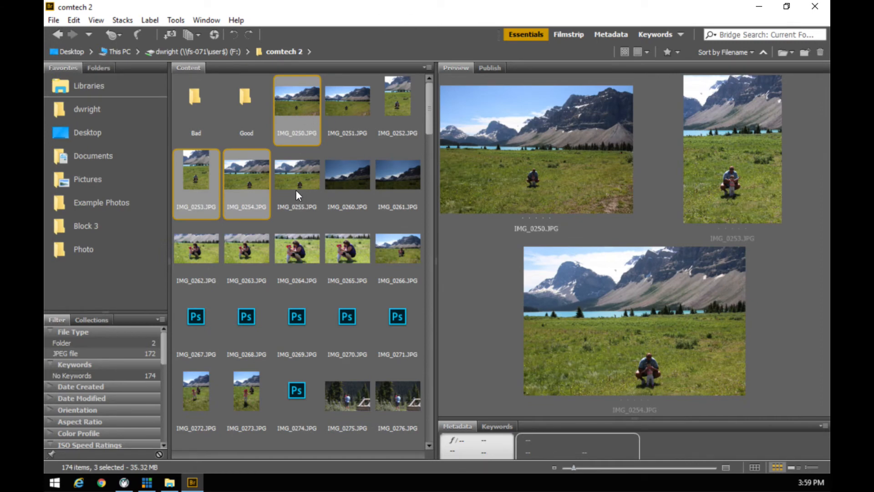
Step: Move IMG_0250.JPG, IMG_0253.JPG and IMG_0254.JPG into the Good folder, and IMG_0251.JPG, IMG_0252.JPG and IMG_0255.JPG into the Bad folder
left_click_drag(300, 113, 241, 110)
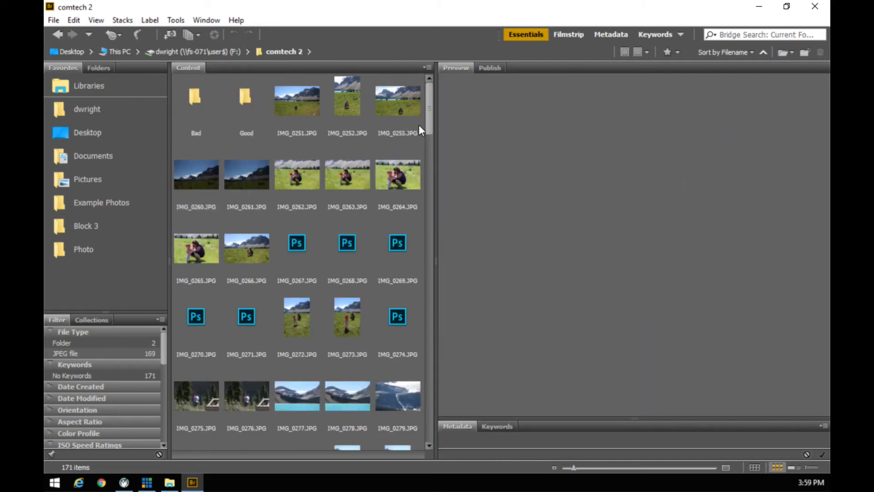
left_click(308, 106)
left_click(385, 107, "shift")
left_click_drag(332, 110, 198, 109)
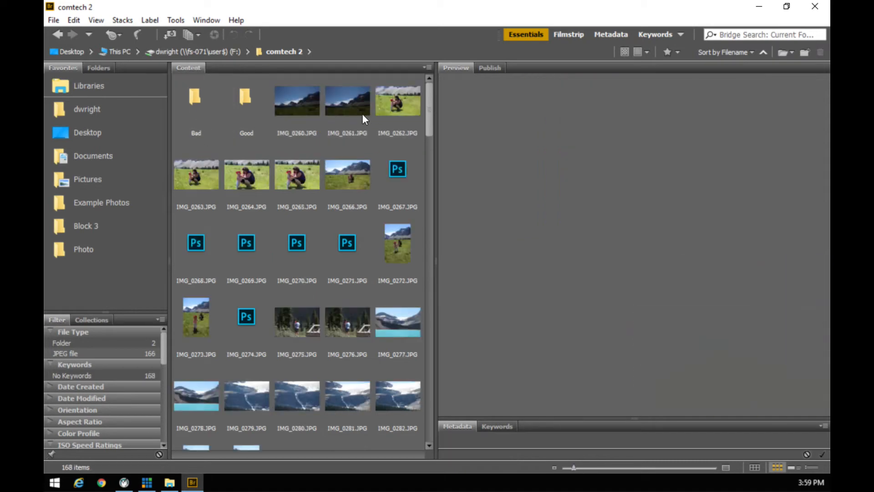
Step: Preview the dark mountain photos IMG_0260.JPG and IMG_0261.JPG and move both into the Bad folder
left_click(280, 95)
left_click(336, 110)
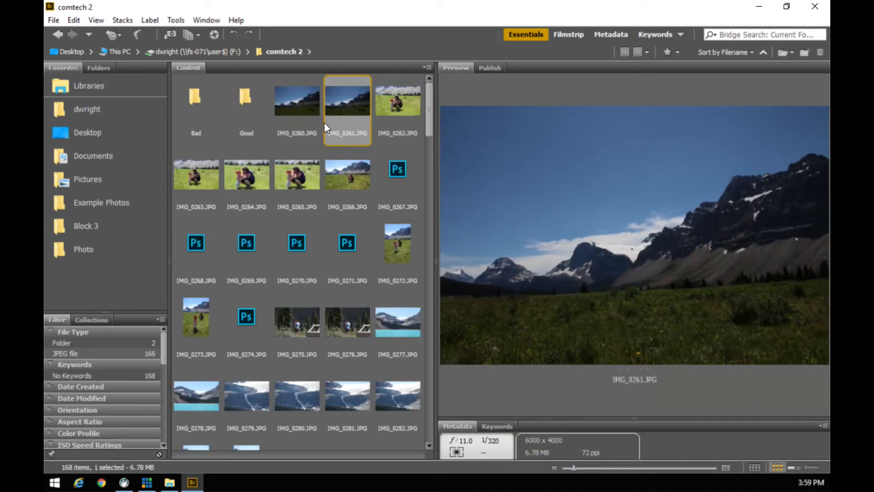
left_click(315, 107)
left_click(339, 107)
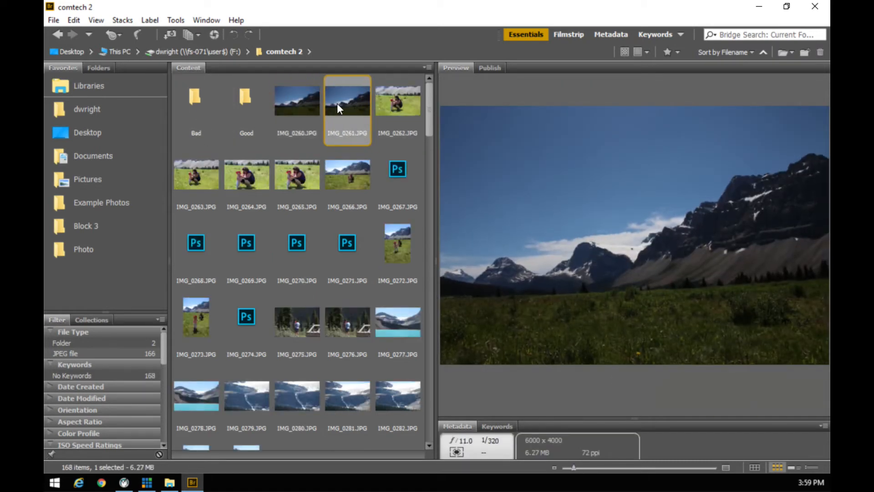
left_click(296, 112, "ctrl")
left_click_drag(346, 106, 195, 105)
left_click(318, 119)
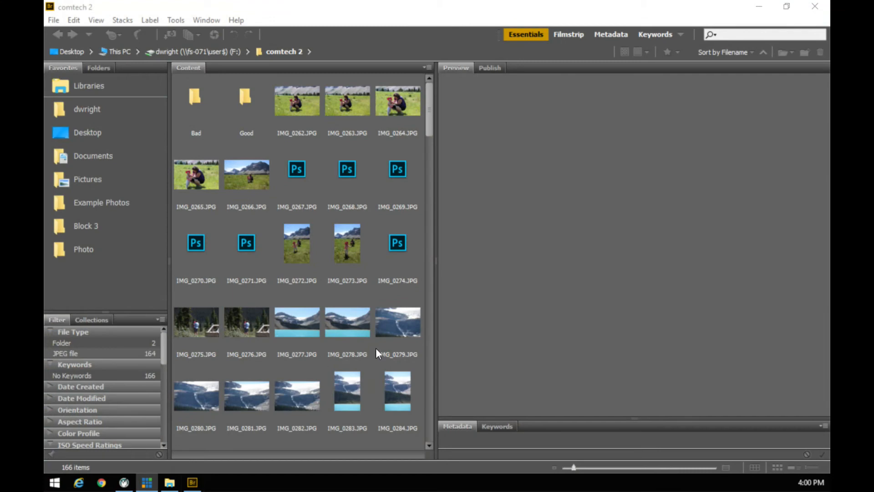
Step: Examine the photos from IMG_0262.JPG through IMG_0276.JPG in the preview, including the files without picture thumbnails
left_click(298, 105)
left_click(352, 101)
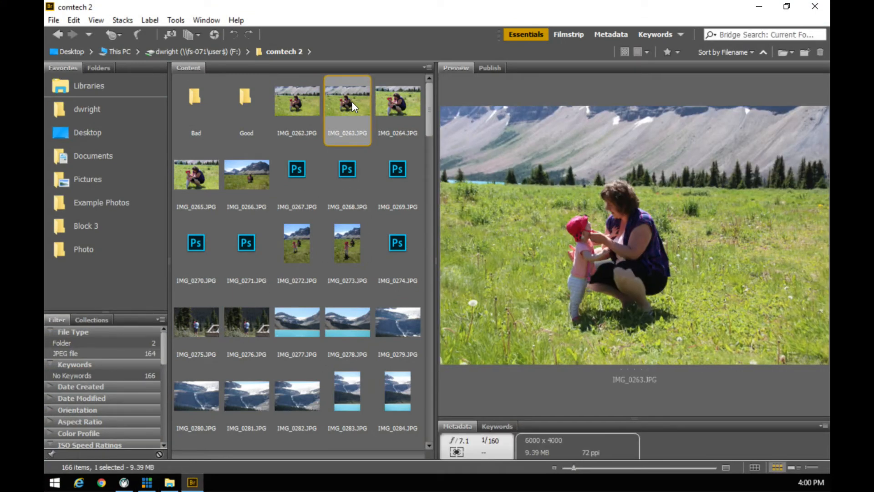
left_click(393, 111)
left_click(206, 184)
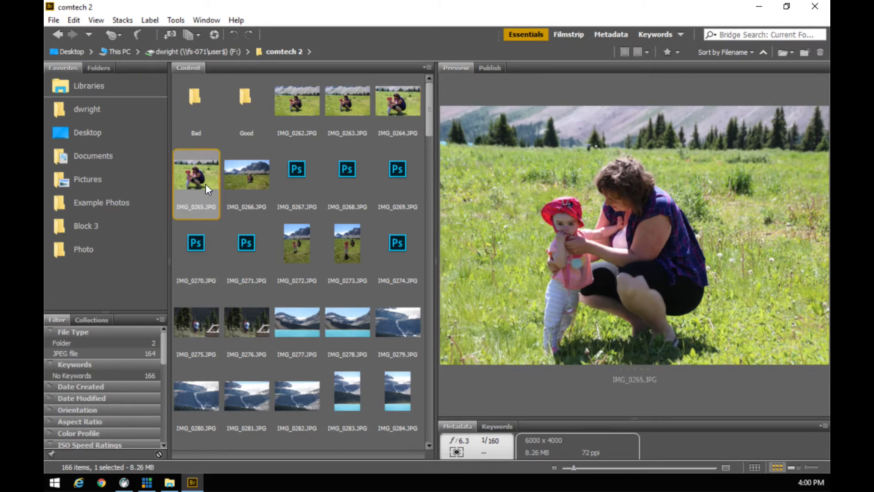
left_click(234, 180)
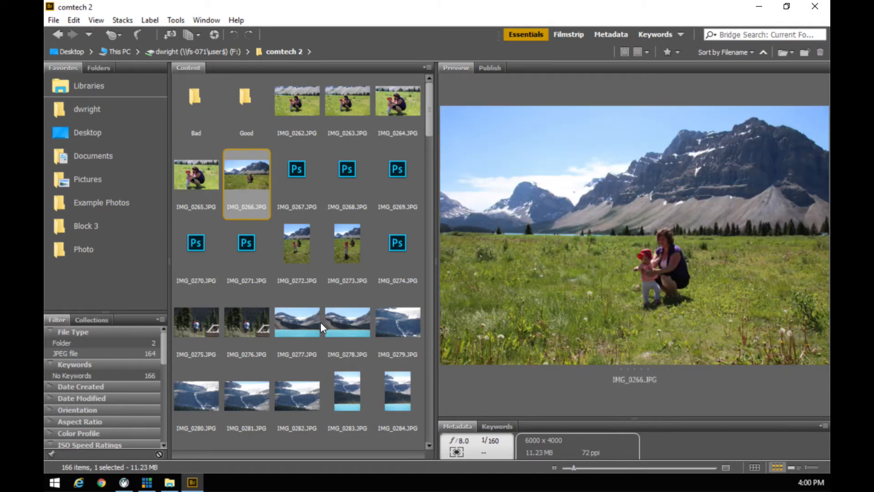
left_click(303, 179)
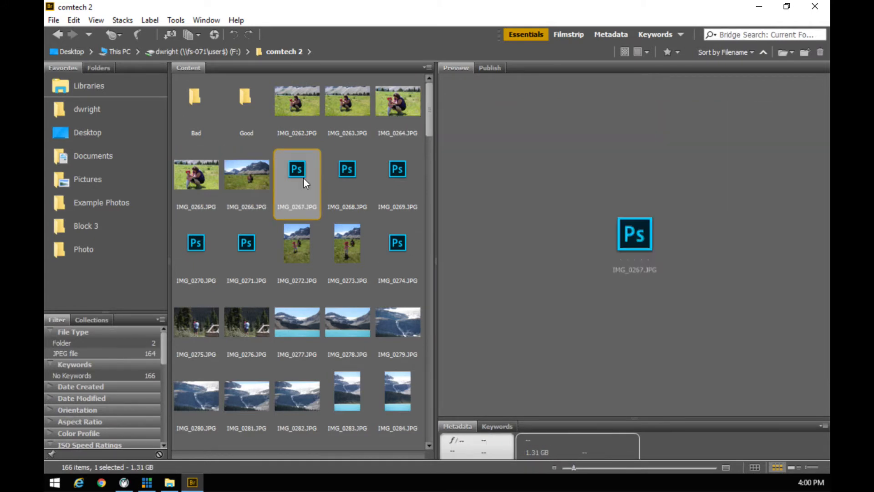
left_click(346, 172)
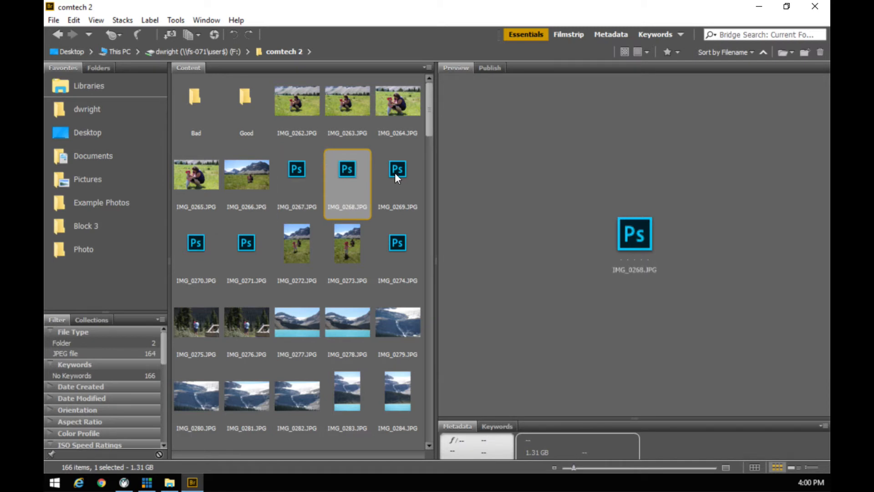
left_click(244, 265)
key("Left")
left_click(402, 257)
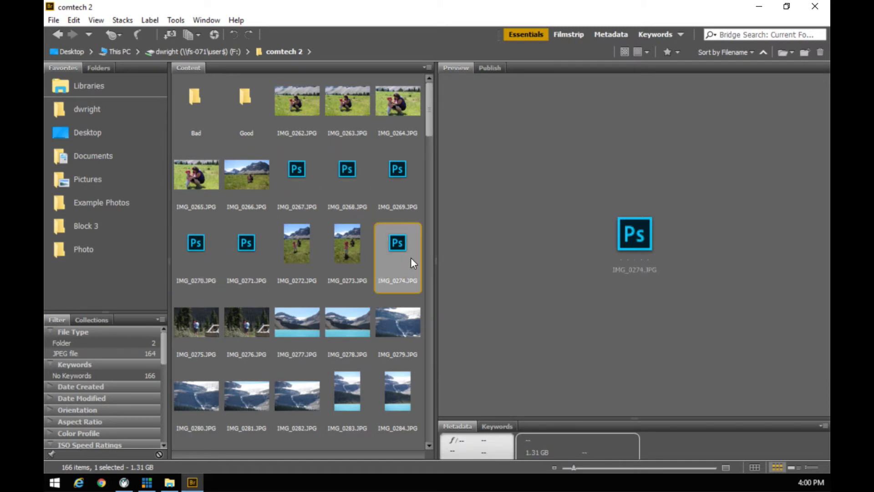
left_click(397, 171)
left_click(286, 175)
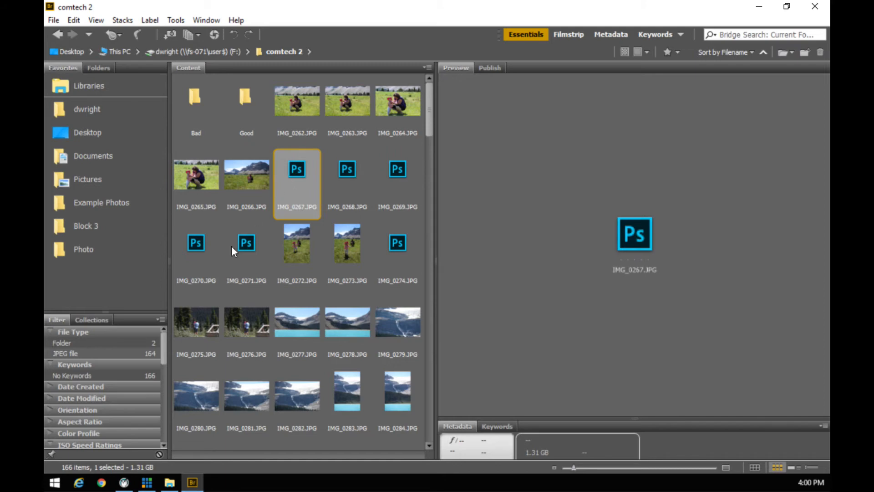
left_click(300, 258)
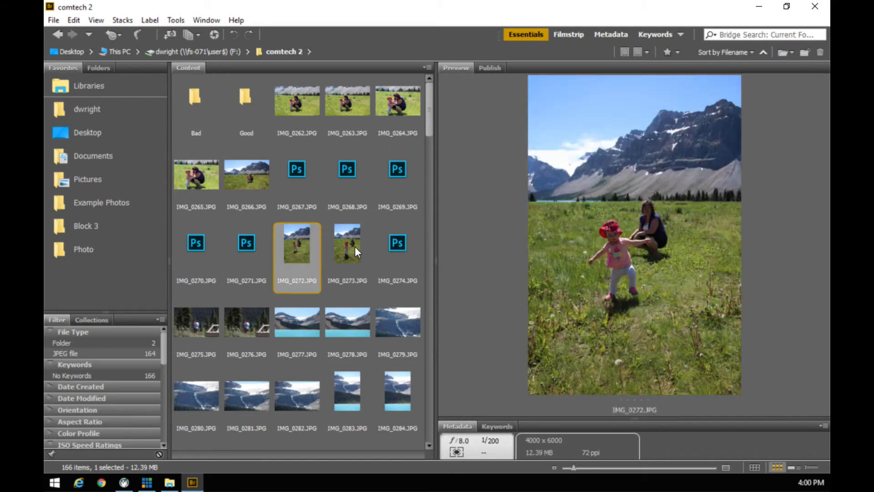
left_click(354, 247)
left_click(393, 253)
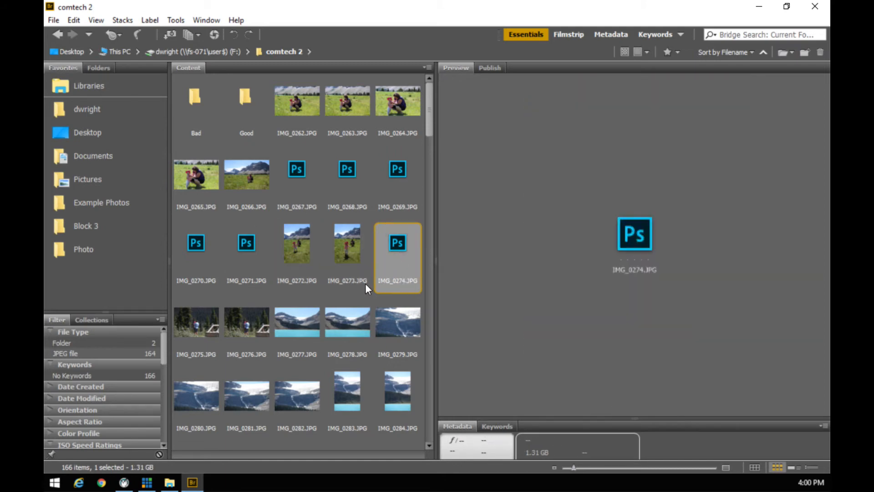
left_click(215, 330)
left_click(255, 328)
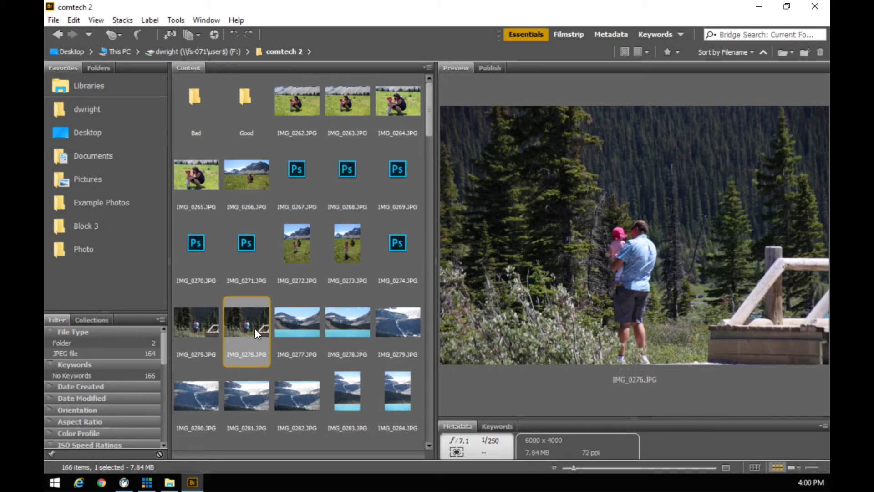
Step: Move the photos from IMG_0262.JPG through IMG_0274.JPG into the Good folder
left_click(398, 252)
left_click(295, 122, "shift")
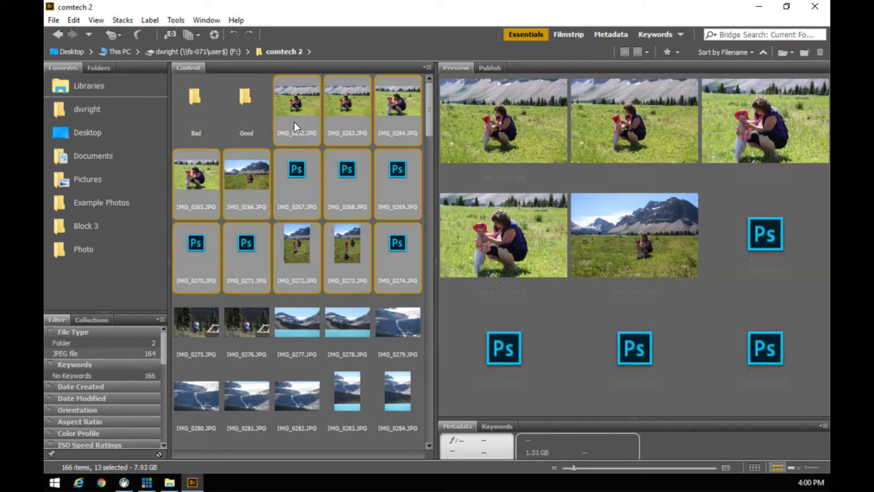
left_click_drag(304, 110, 246, 115)
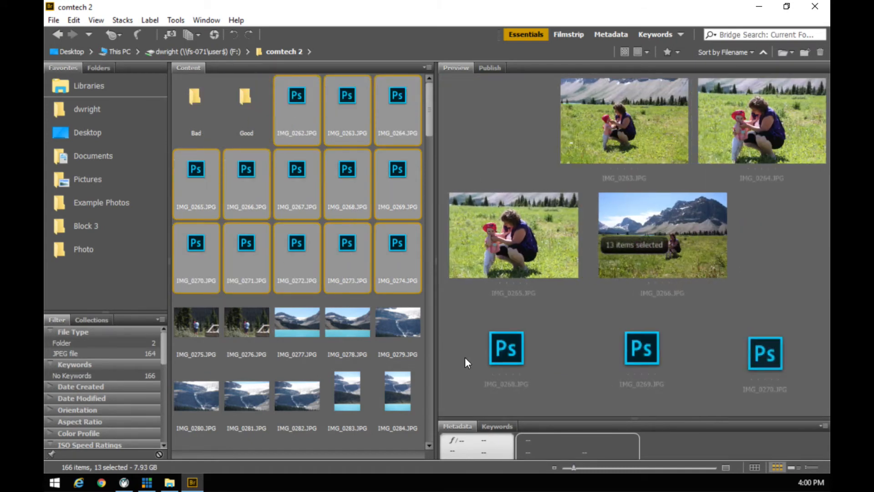
Step: Compare IMG_0275.JPG and IMG_0276.JPG, then move IMG_0275.JPG into the Bad folder and IMG_0276.JPG into the Good folder
left_click(292, 91)
left_click(341, 99)
left_click(301, 104)
left_click_drag(306, 101, 187, 108)
left_click(307, 99)
left_click_drag(307, 99, 243, 107)
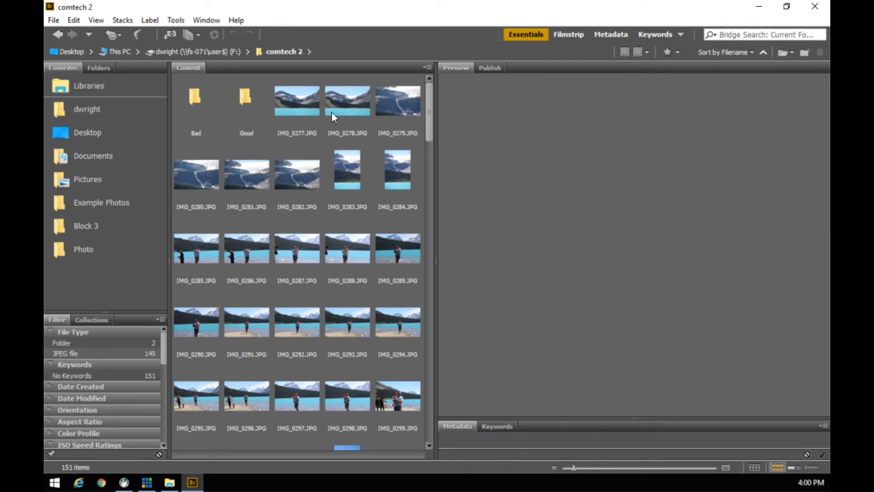
Step: Compare the lake photos IMG_0277.JPG and IMG_0278.JPG, moving IMG_0278.JPG into the Bad folder and IMG_0277.JPG into the Good folder
left_click(307, 101)
left_click(347, 95)
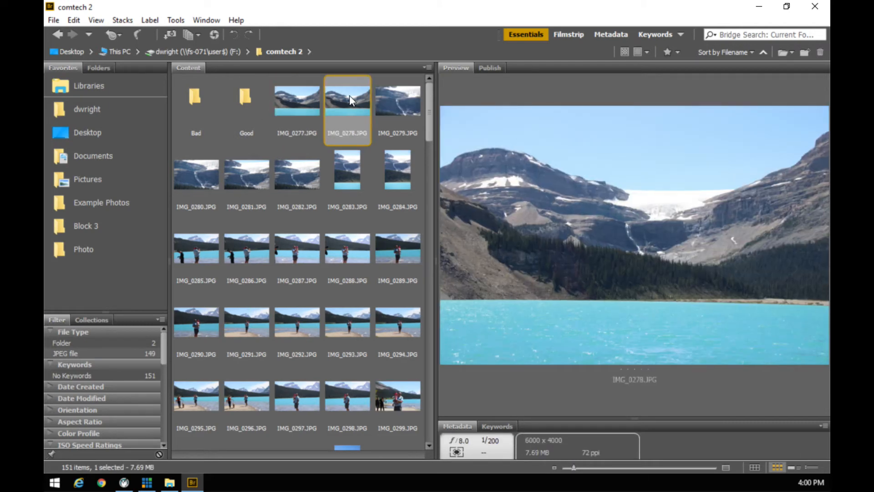
left_click(314, 96)
left_click_drag(348, 98, 207, 113)
left_click_drag(278, 110, 237, 113)
Step: Compare the waterfall photos IMG_0279.JPG through IMG_0282.JPG one by one in the preview
left_click(299, 104)
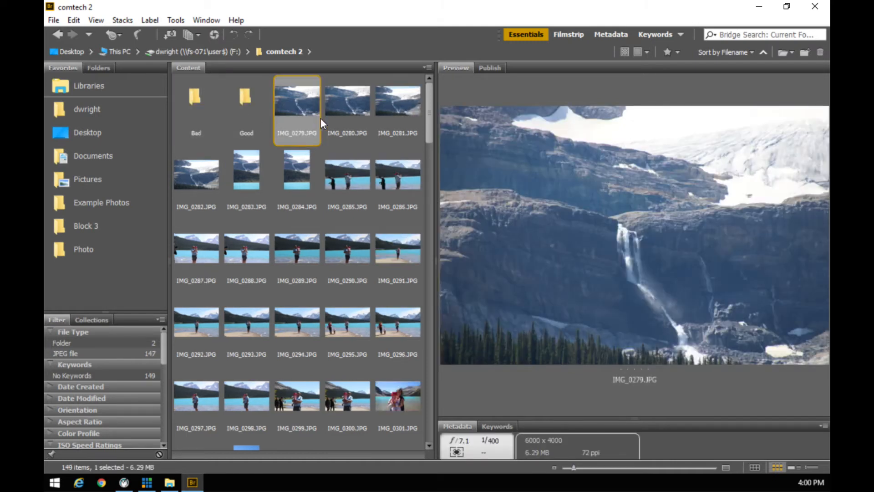
left_click(344, 107)
left_click(389, 99)
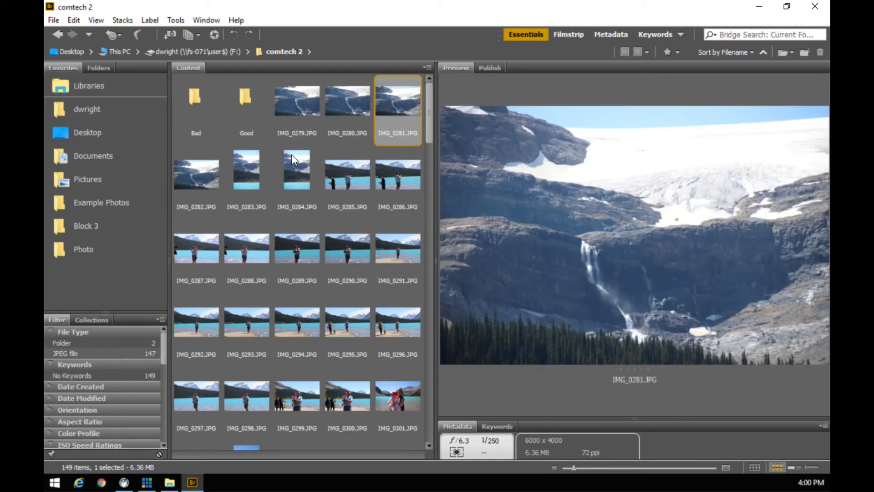
left_click(206, 186)
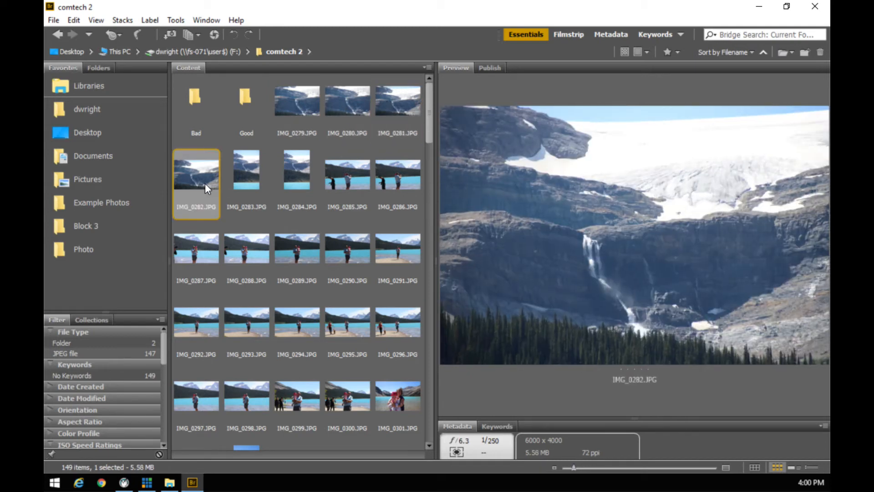
left_click(394, 114)
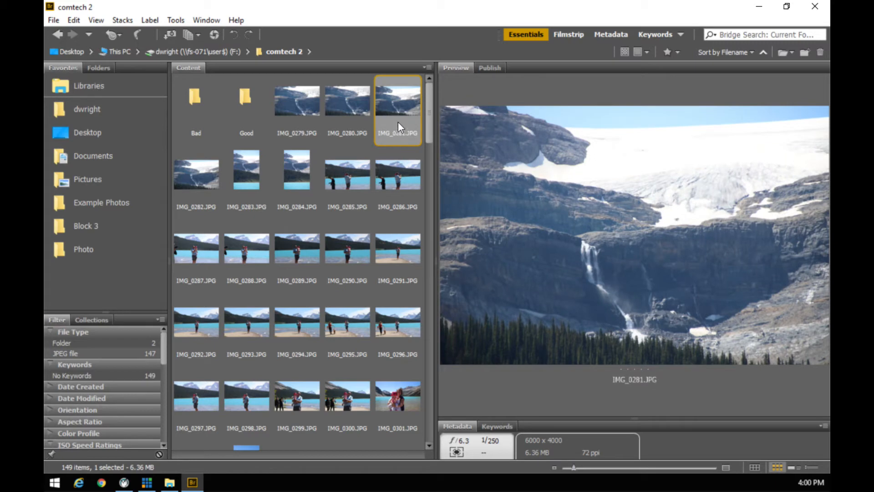
left_click(342, 120)
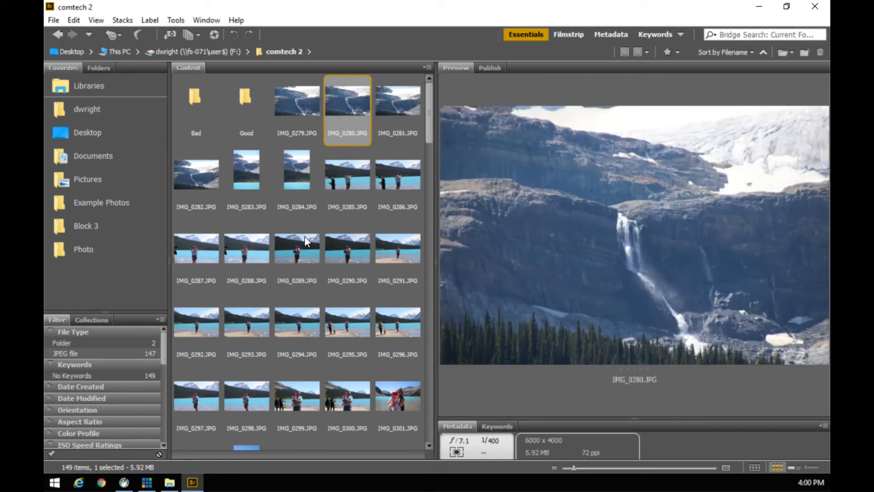
left_click(299, 106)
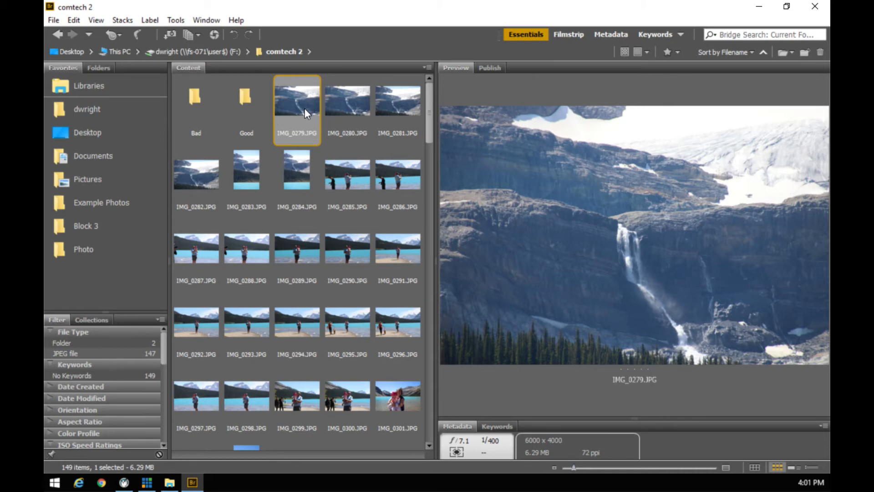
left_click(357, 114)
left_click(380, 104)
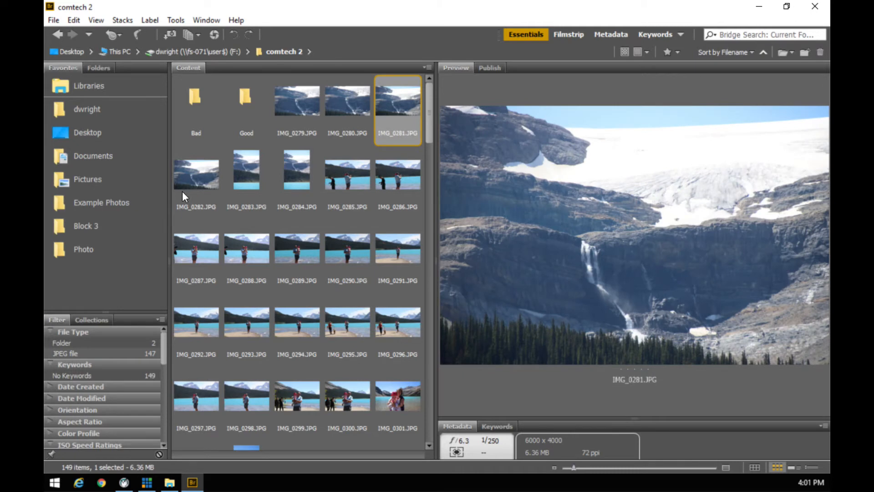
left_click(196, 175)
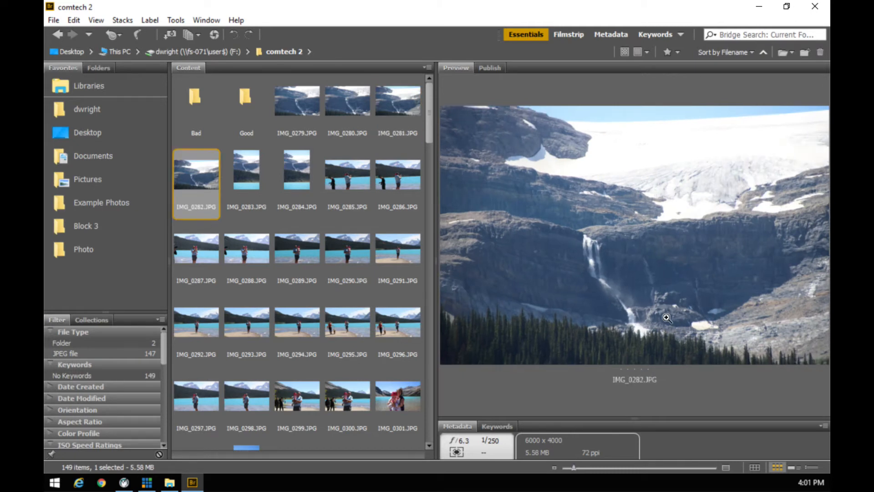
left_click(305, 112)
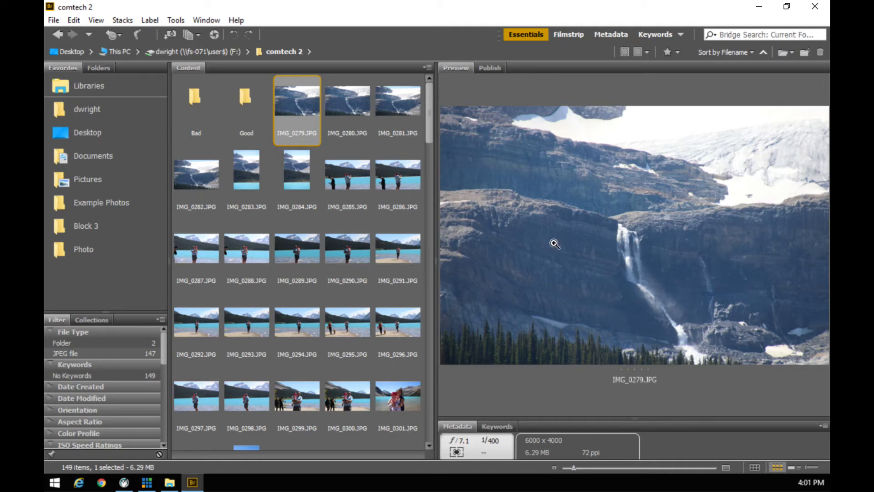
left_click(362, 102)
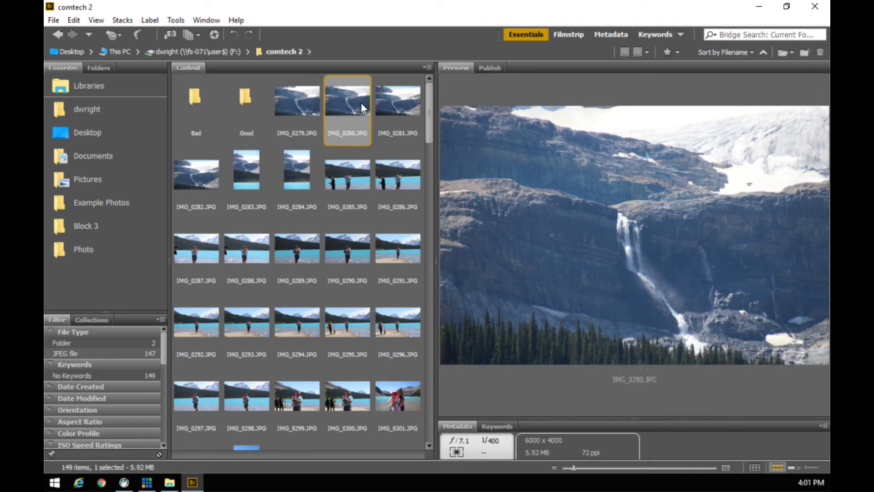
Step: Rate IMG_0281.JPG four stars and both IMG_0279.JPG and IMG_0280.JPG two stars
left_click(392, 106)
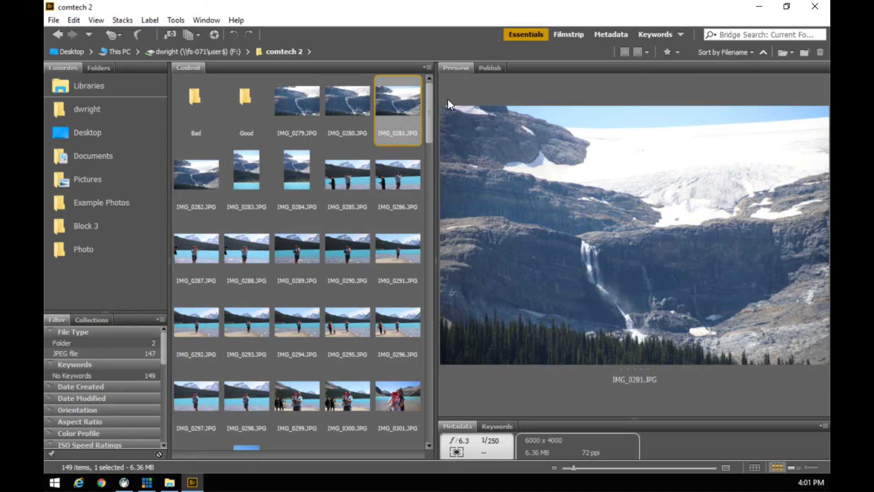
key("ctrl+4")
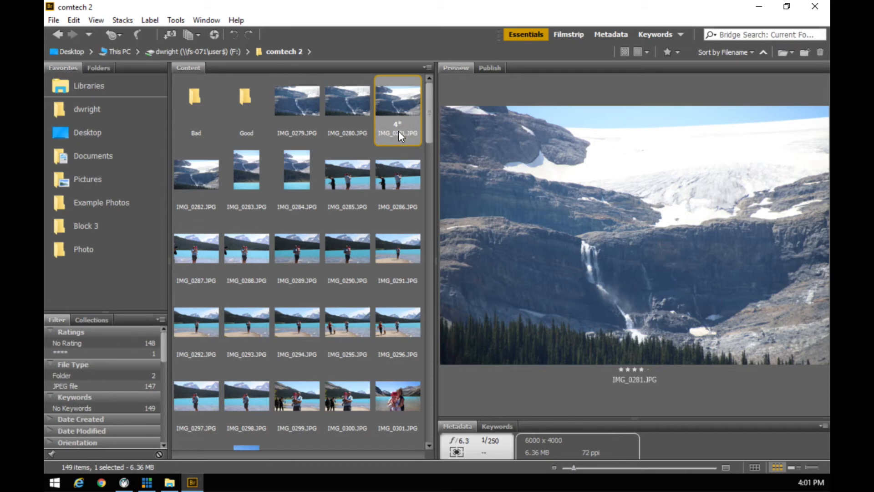
left_click(304, 108)
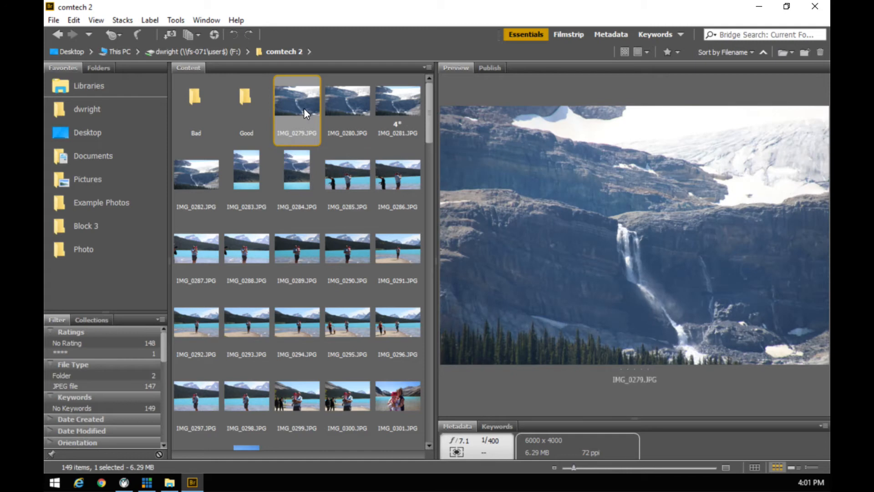
left_click(350, 106, "ctrl")
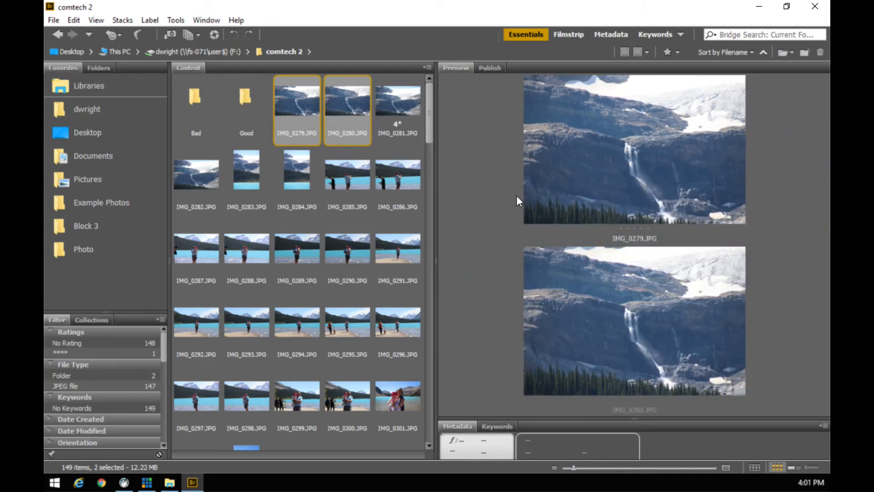
key("ctrl+2")
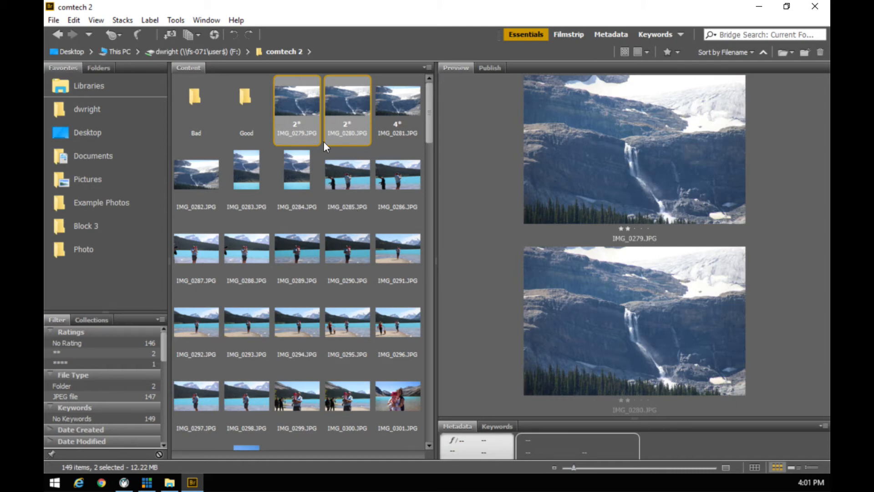
Step: Compare IMG_0282.JPG with the four-star IMG_0281.JPG and move IMG_0282.JPG into the Bad folder
left_click(206, 185)
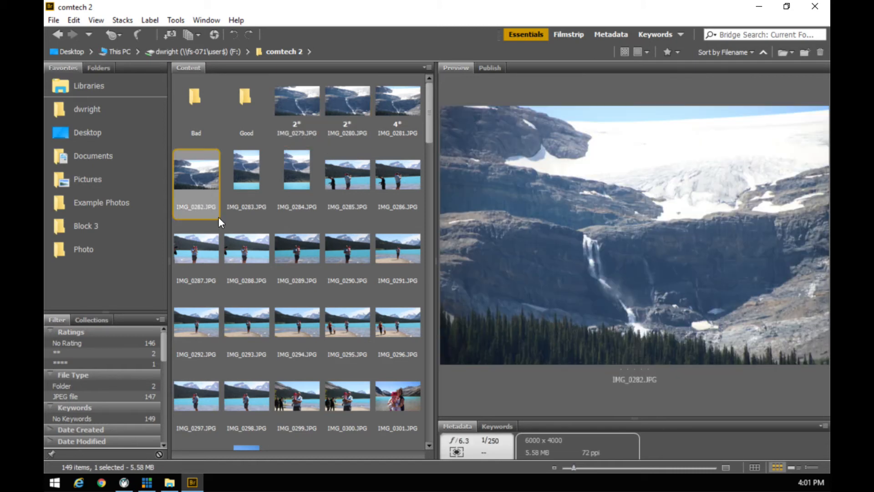
left_click(413, 96)
left_click(200, 171)
left_click(395, 98)
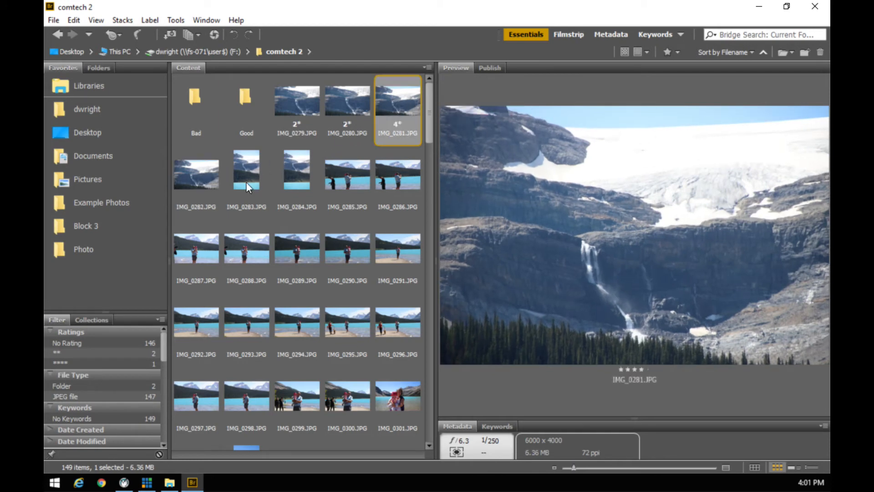
left_click_drag(215, 176, 201, 105)
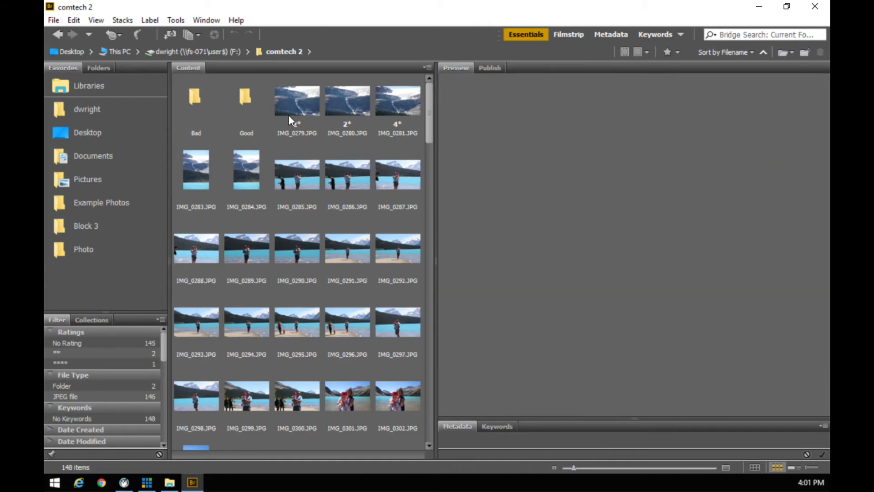
Step: Compare the portrait waterfall photos, rate IMG_0283.JPG four stars and move IMG_0284.JPG into the Bad folder
left_click(287, 169)
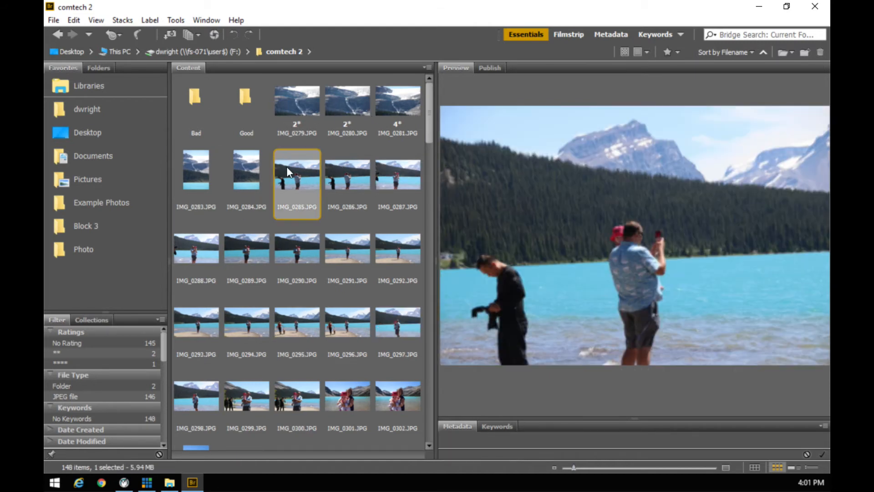
left_click(364, 180)
left_click(399, 177)
left_click(252, 182)
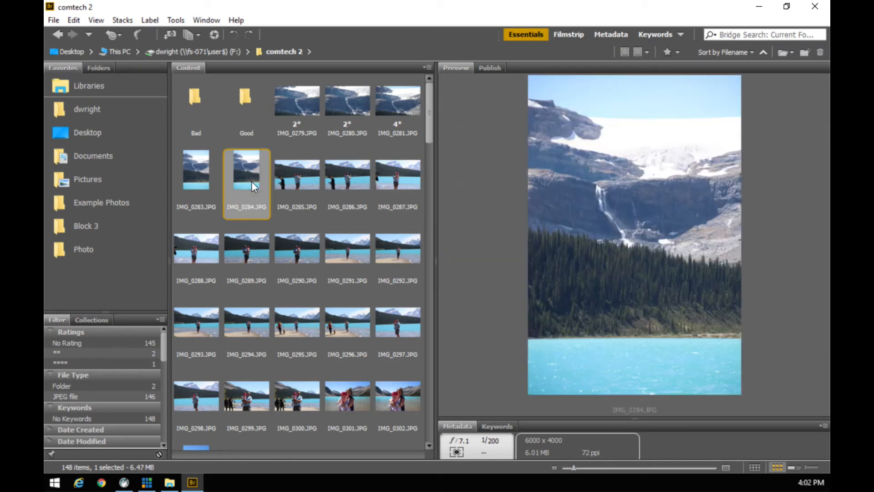
left_click(213, 175)
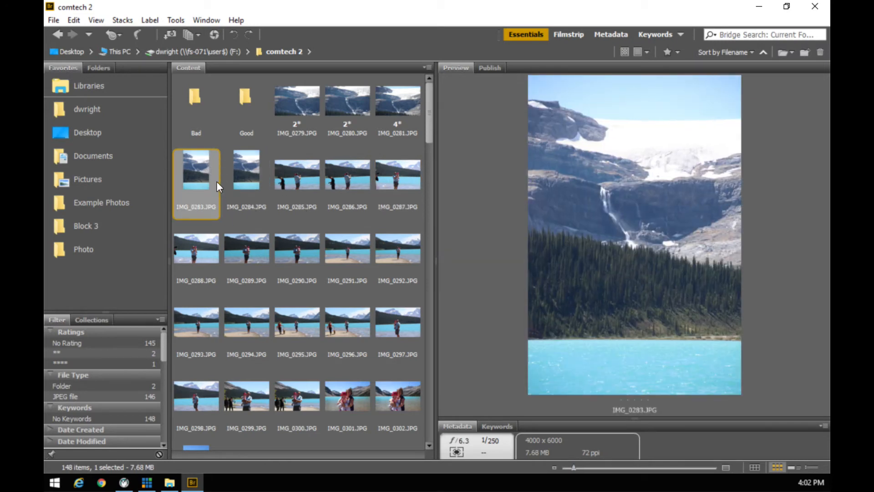
key("ctrl+4")
left_click_drag(253, 164, 194, 116)
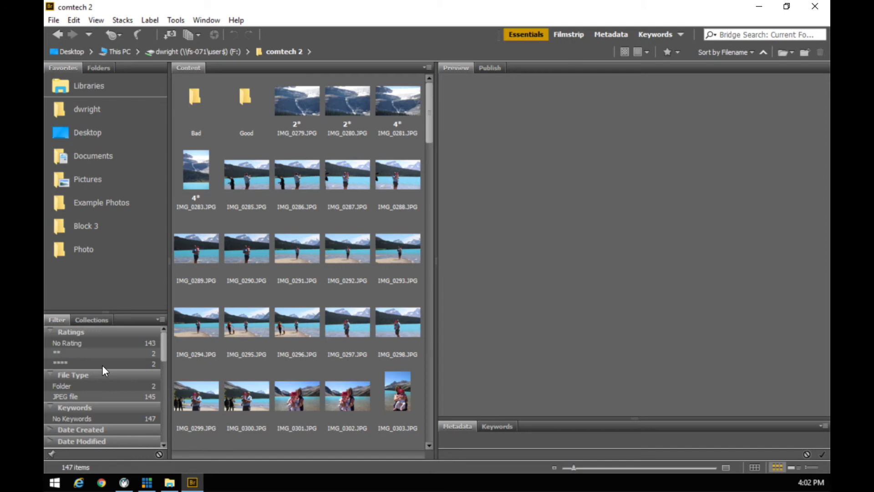
Step: Filter the folder to four-star photos, compare IMG_0281.JPG and IMG_0283.JPG, and rate IMG_0283.JPG five stars
left_click(69, 363)
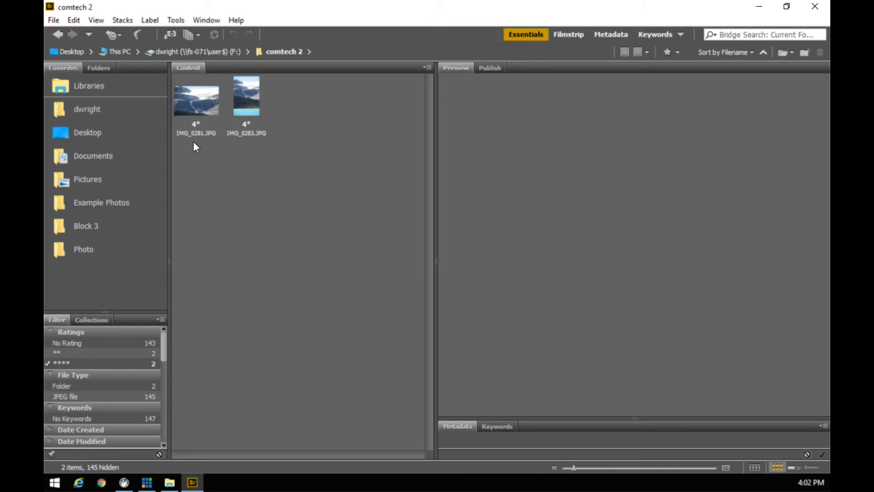
left_click(201, 110)
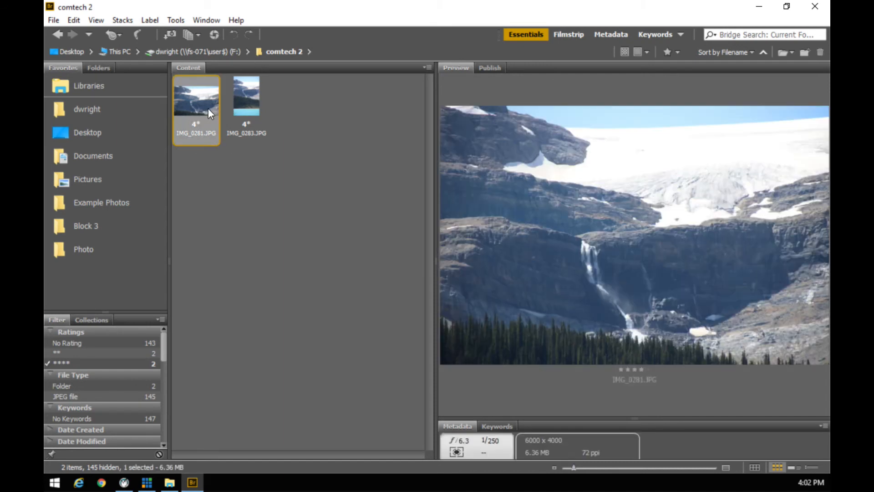
left_click(256, 101)
left_click(202, 106)
left_click(244, 125)
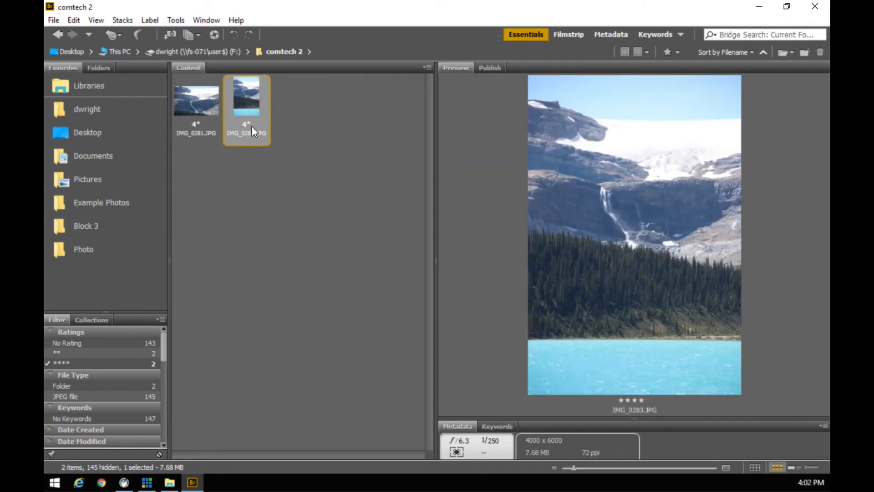
key("ctrl+5")
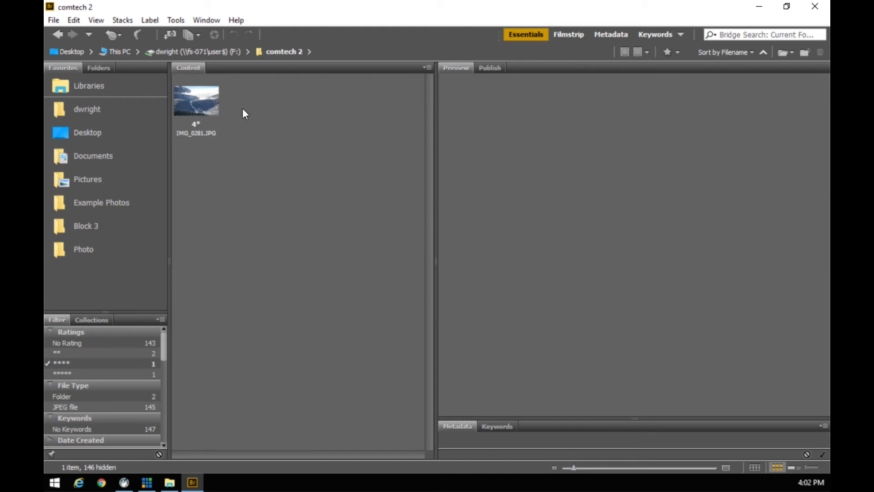
Step: Include five-star and two-star photos in the rating filter, then clear all the rating filters
left_click(106, 374)
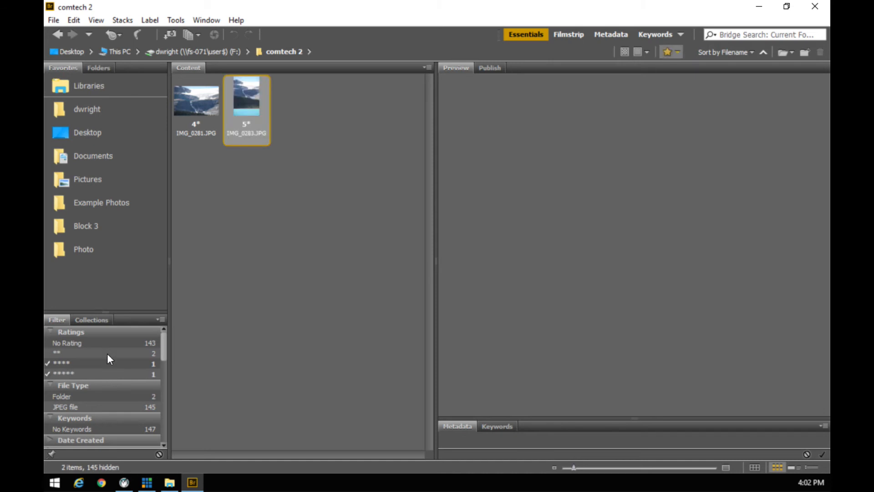
left_click(109, 353)
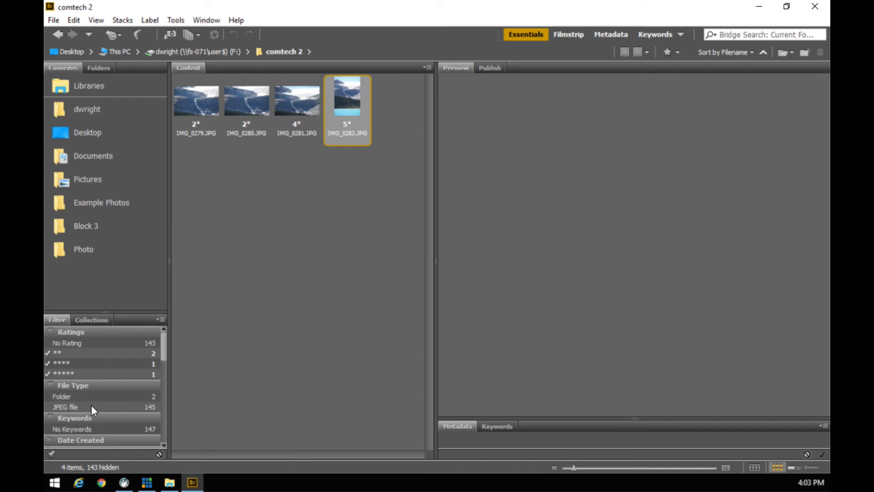
left_click(48, 373)
left_click(47, 363)
left_click(46, 353)
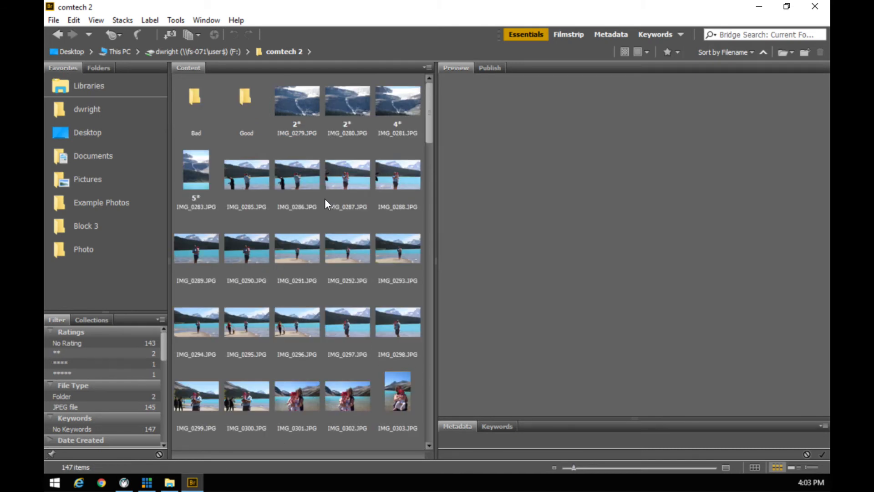
Step: Open the Good folder and preview the flower basket photo IMG_0242.JPG
left_click(246, 96)
double_click(245, 99)
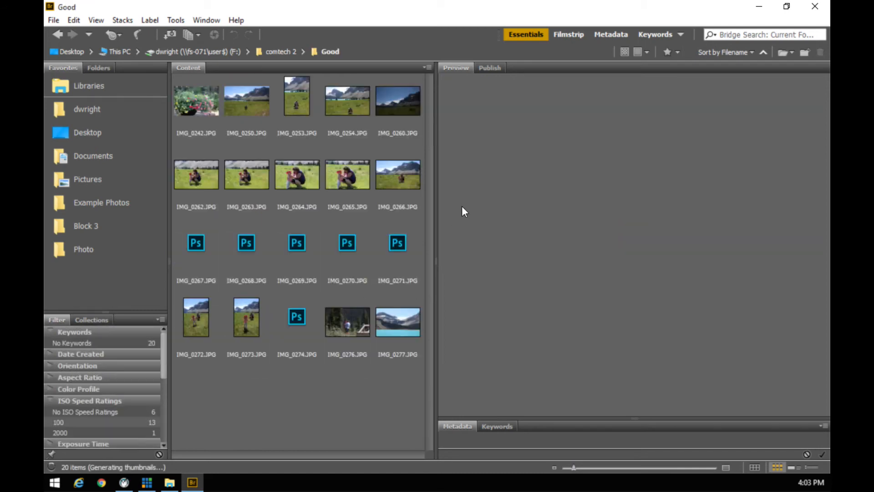
left_click(194, 111)
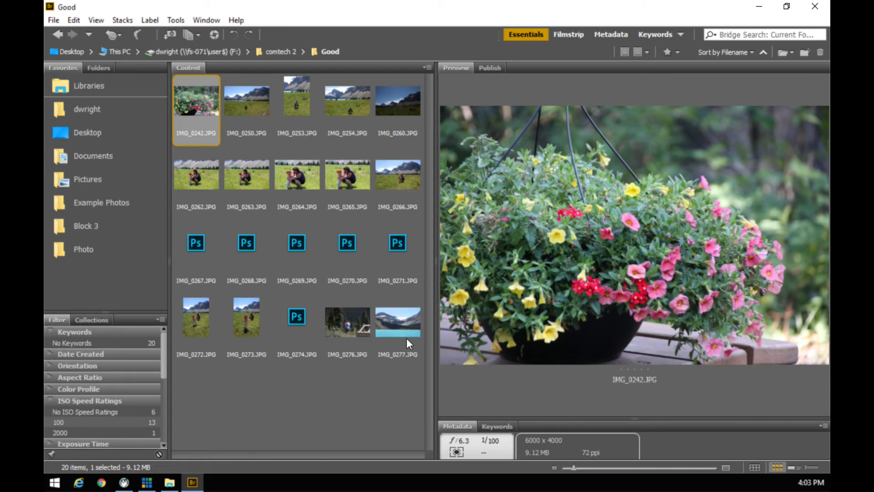
Step: Select all the photos in the Good folder and open Batch Rename for them
left_click(405, 333, "shift")
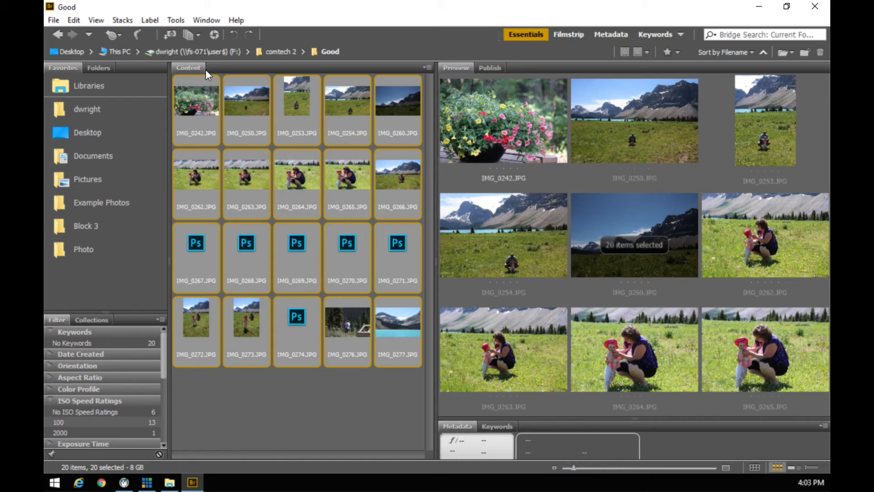
left_click(201, 113)
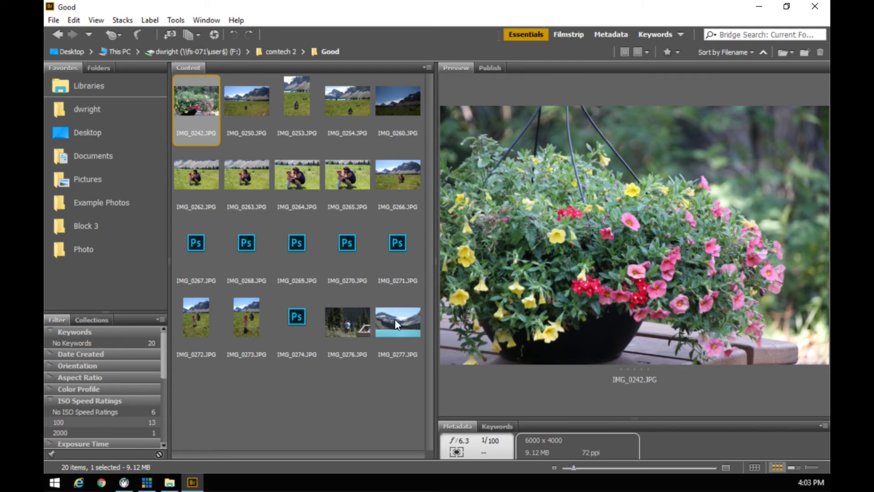
key("ctrl+a")
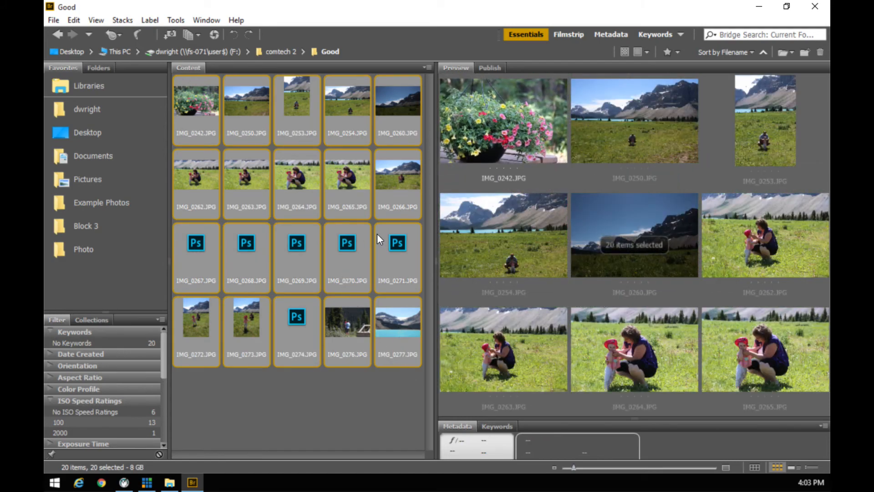
right_click(302, 268)
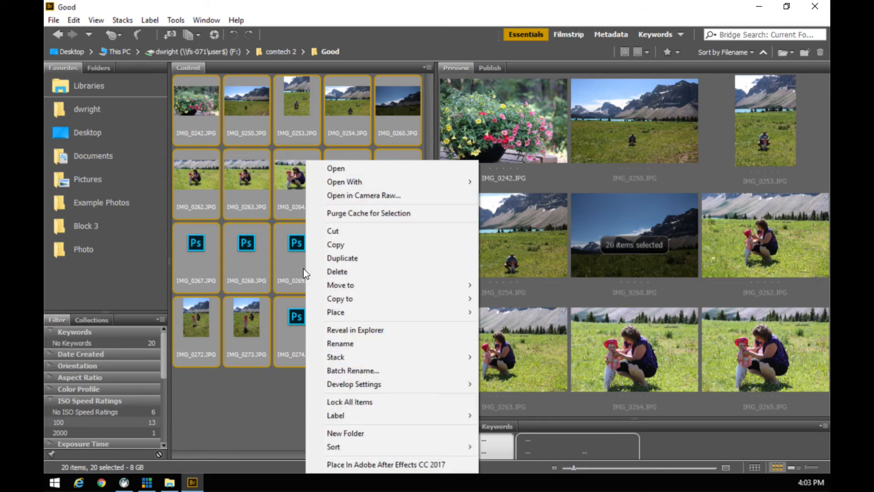
left_click(342, 371)
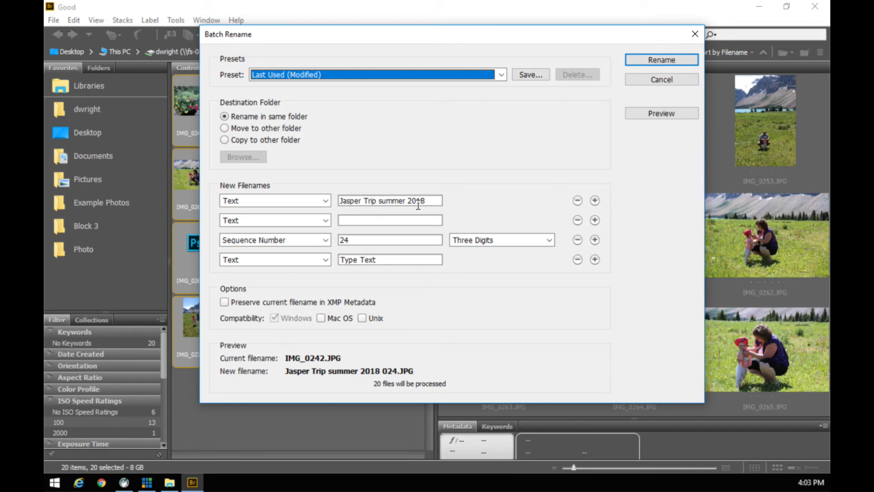
Step: Capitalise "Summer" in the batch rename's first text element so it reads "Jasper Trip Summer 2018"
left_click(381, 203)
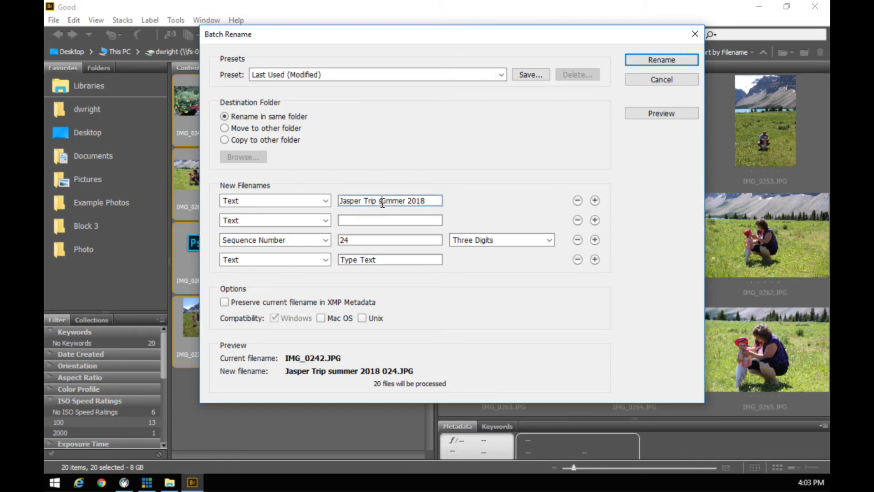
key("BackSpace")
type("S")
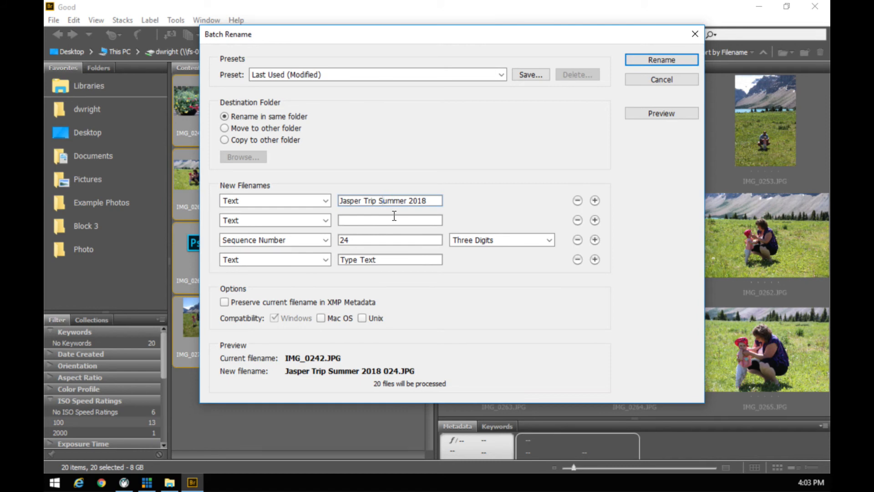
Step: Set the sequence number to start at 1 and run the batch rename on the selected photos
left_click_drag(363, 241, 339, 242)
type("0")
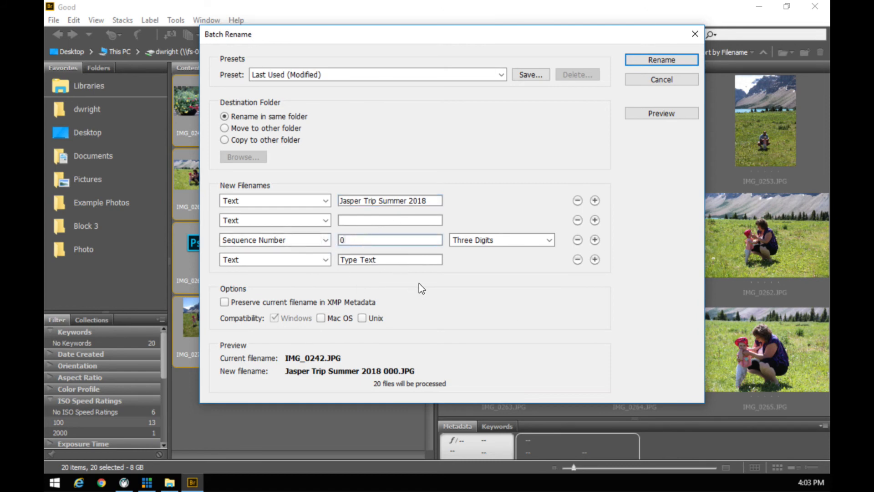
key("BackSpace")
type("1")
left_click(668, 63)
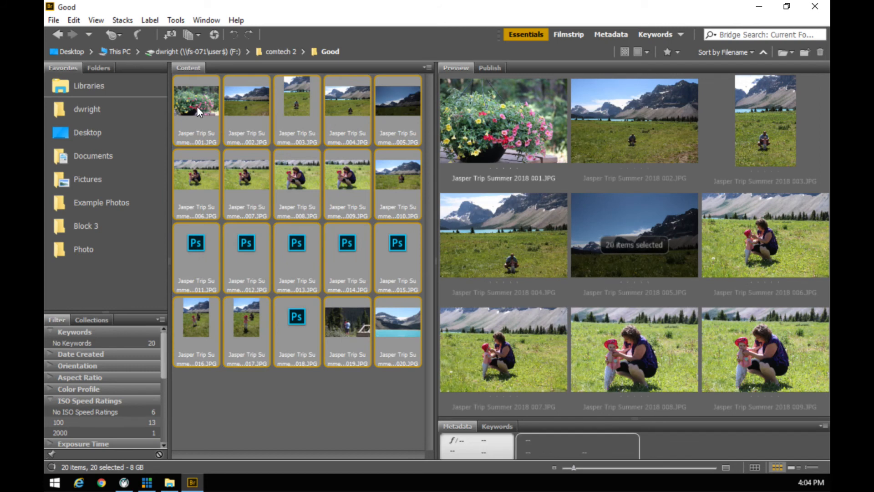